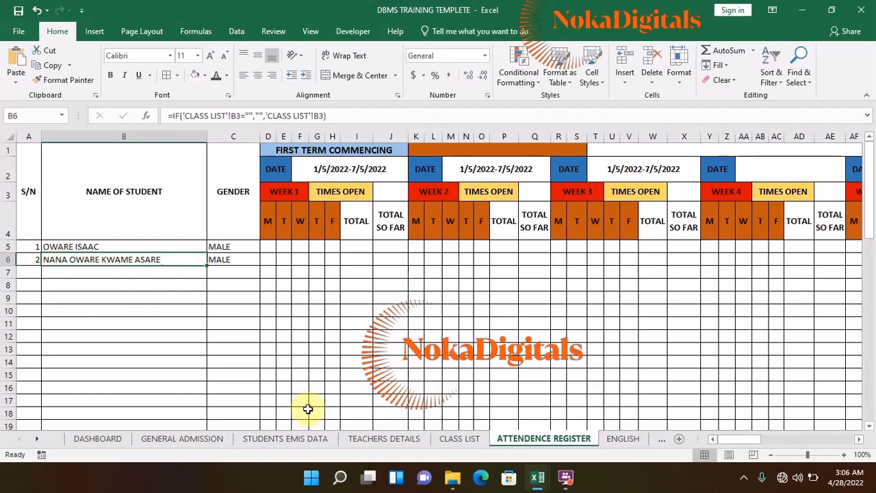
pyautogui.click(18, 12)
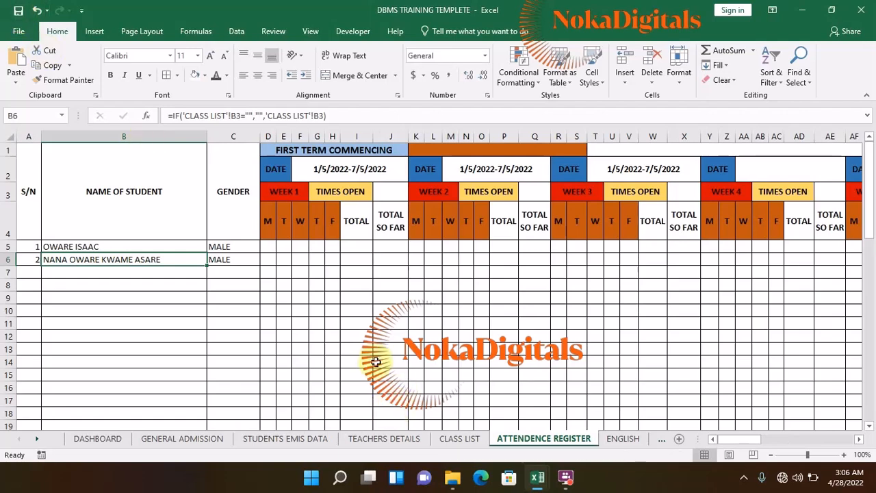
pyautogui.click(565, 477)
pyautogui.click(732, 407)
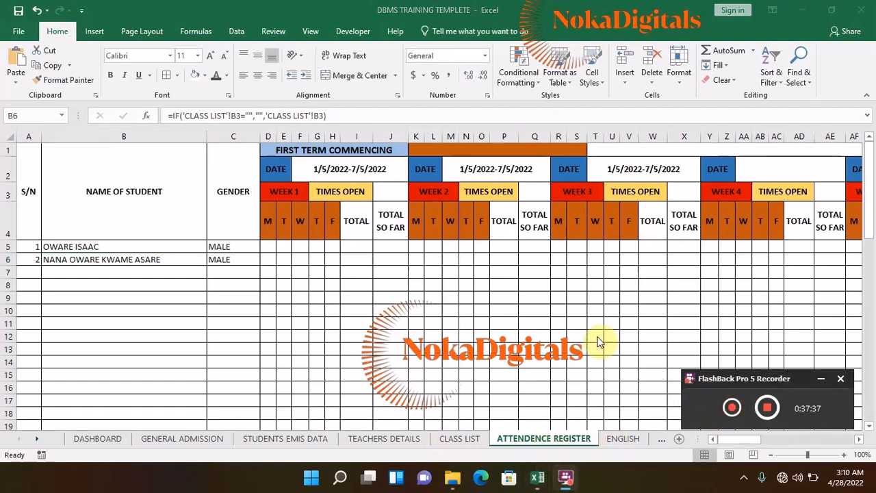
# Enter =COUNTIF(D5:H5,"P") in the Week 1 TOTAL cell I5 and fill the formula down the column.
pyautogui.click(362, 246)
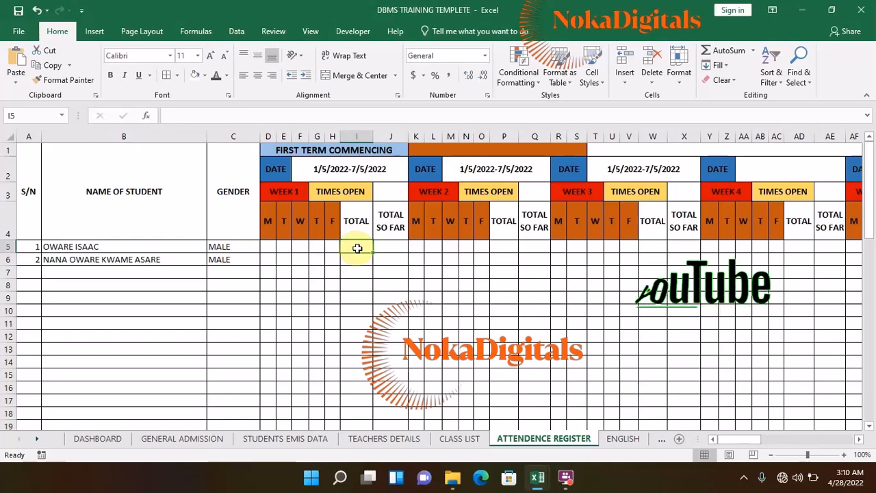
pyautogui.doubleClick(357, 249)
pyautogui.write('=')
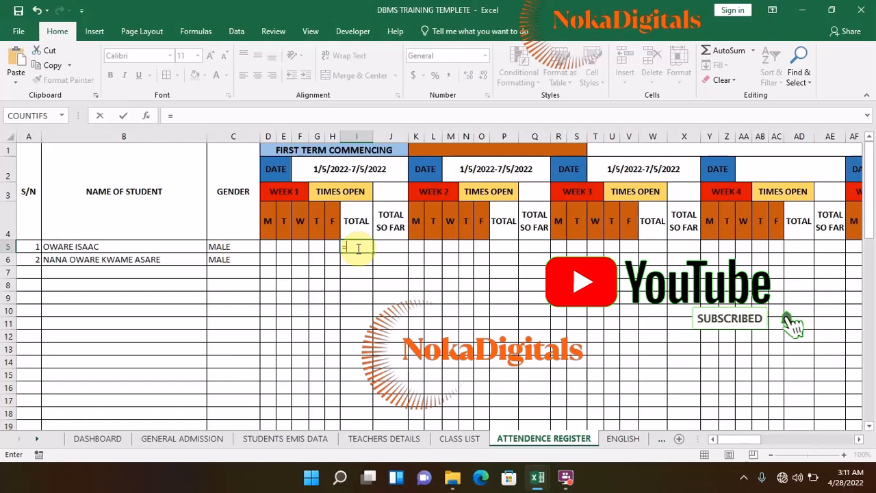
pyautogui.write('COU')
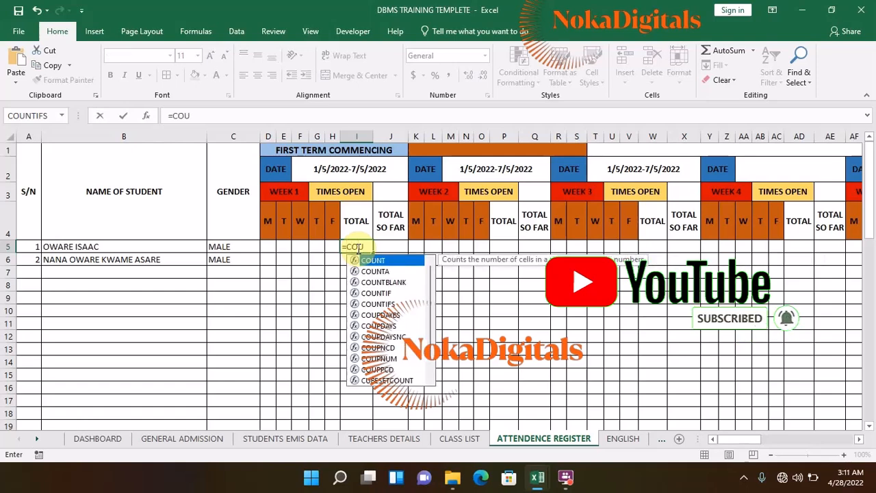
pyautogui.write('NT')
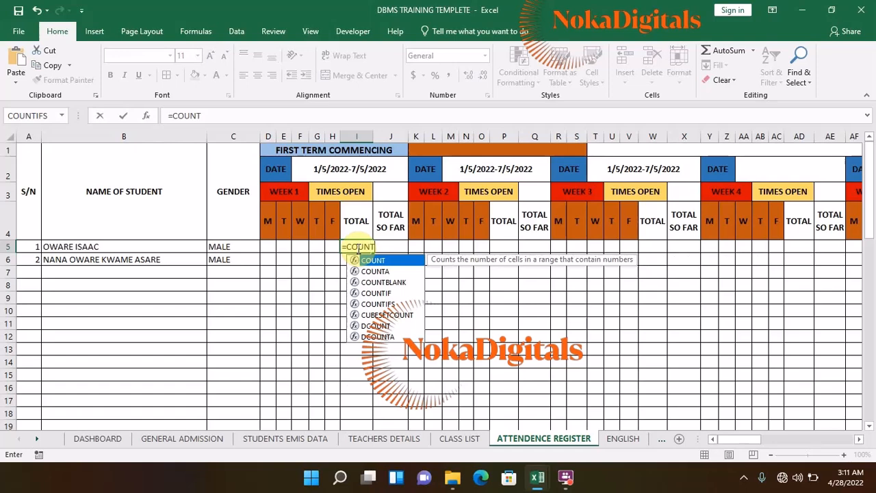
pyautogui.write('IF')
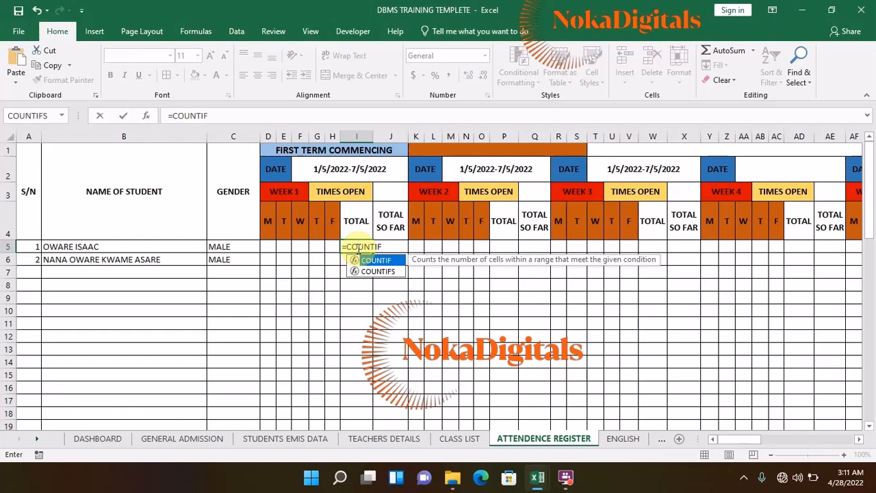
pyautogui.write('(')
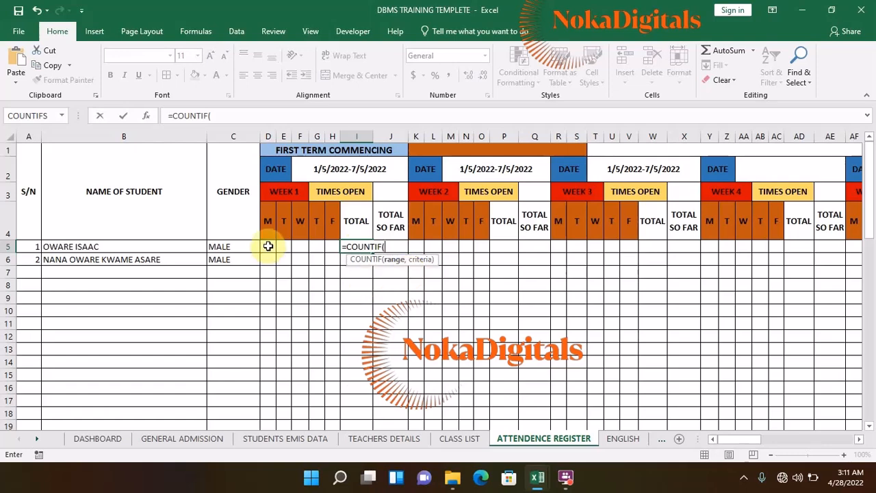
pyautogui.moveTo(268, 246); pyautogui.dragTo(328, 250)
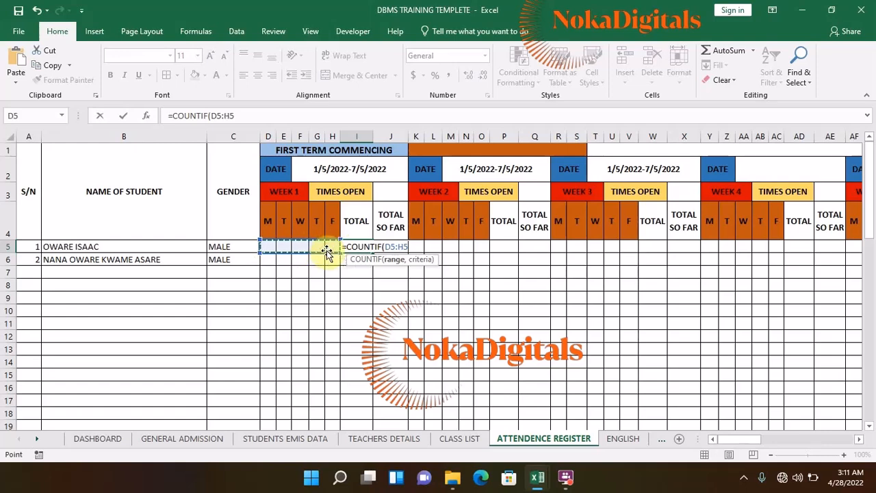
pyautogui.write(',')
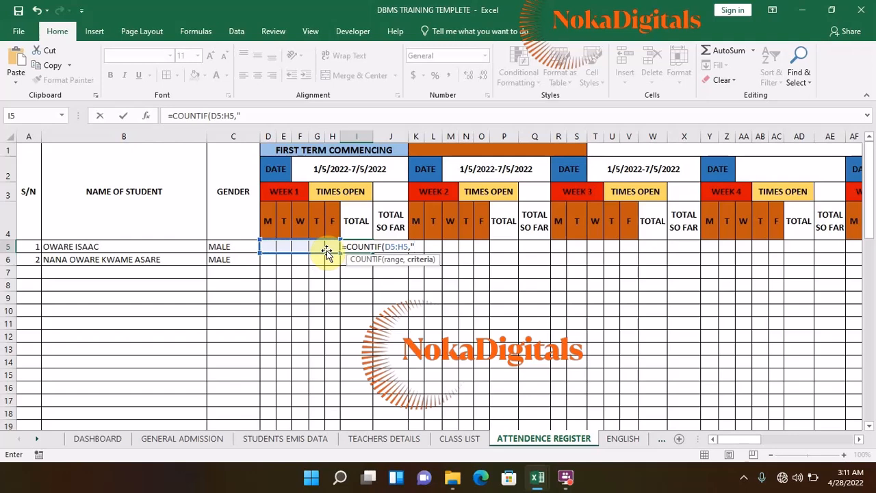
pyautogui.write('p')
pyautogui.press('BackSpace')
pyautogui.write('P")')
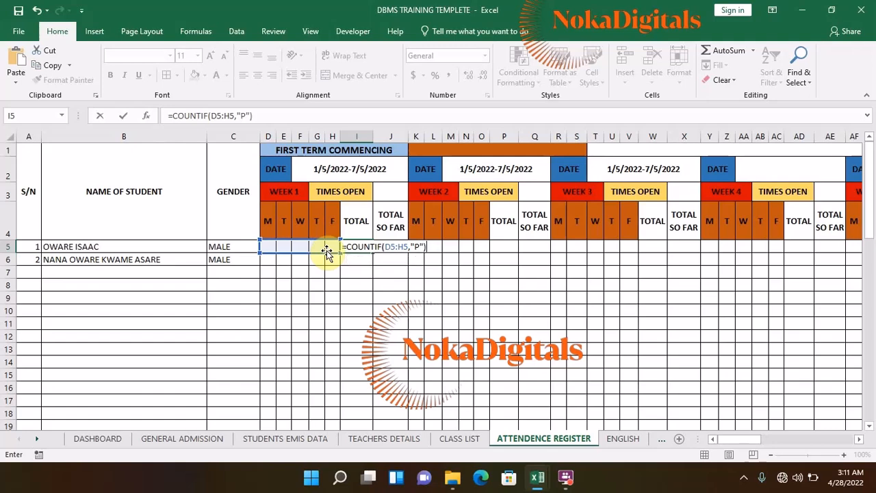
pyautogui.press('Return')
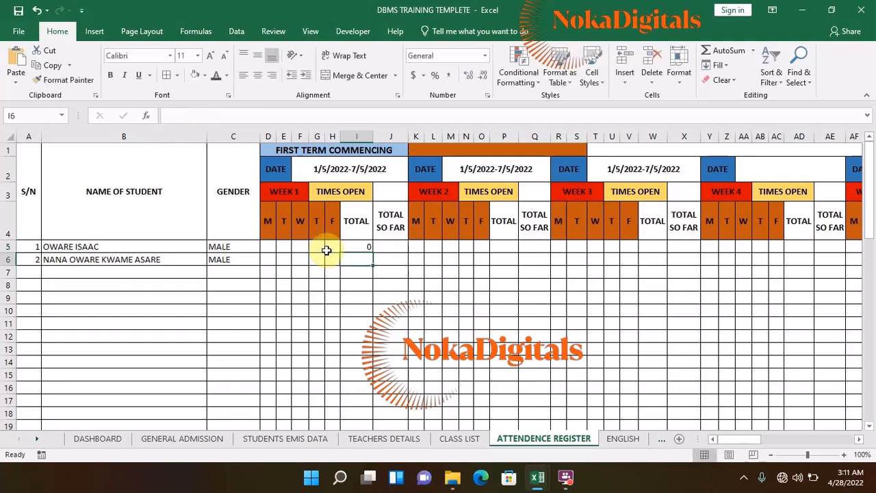
pyautogui.click(365, 247)
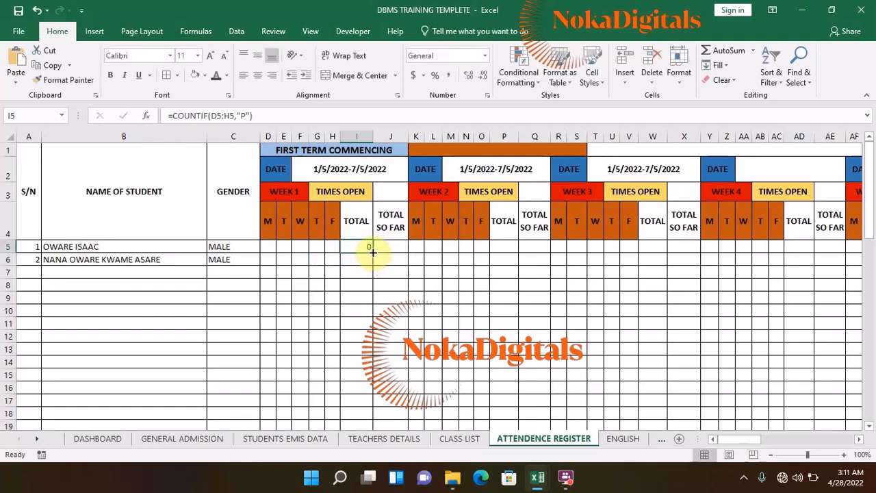
pyautogui.doubleClick(372, 253)
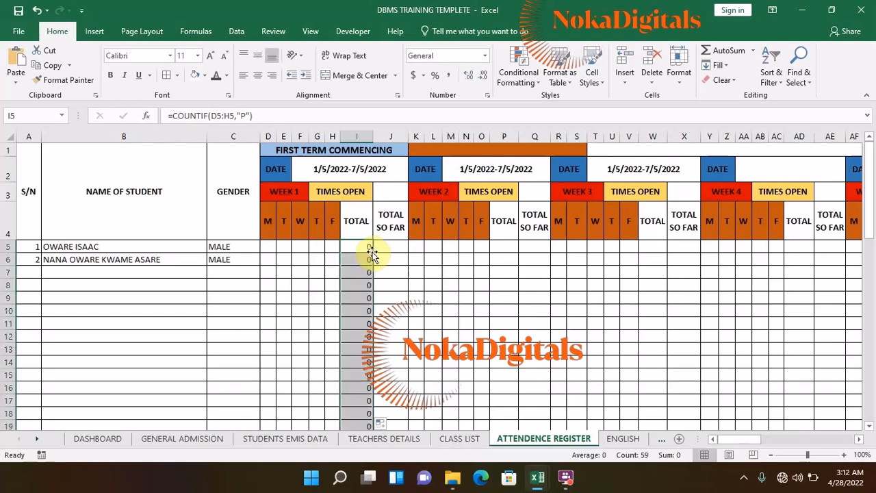
# Mark the first student's Week 1 attendance as A on Monday, P on Tuesday and P on Wednesday in D5:F5.
pyautogui.click(271, 246)
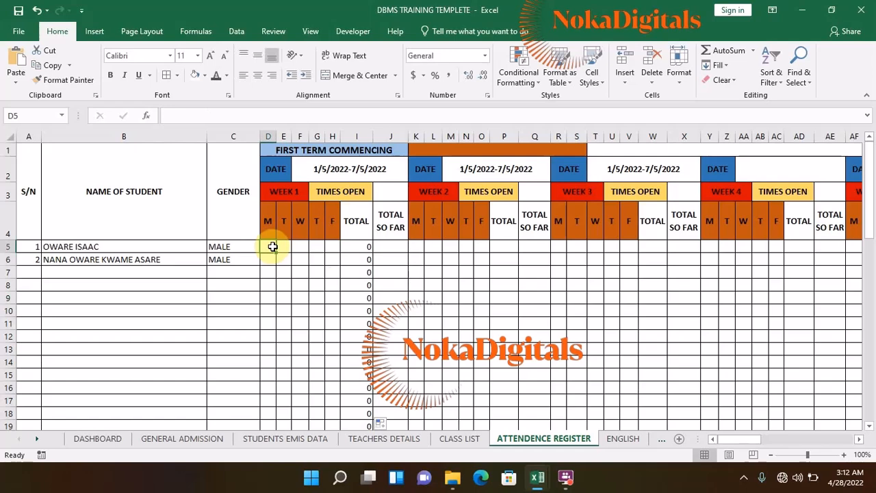
pyautogui.write('A')
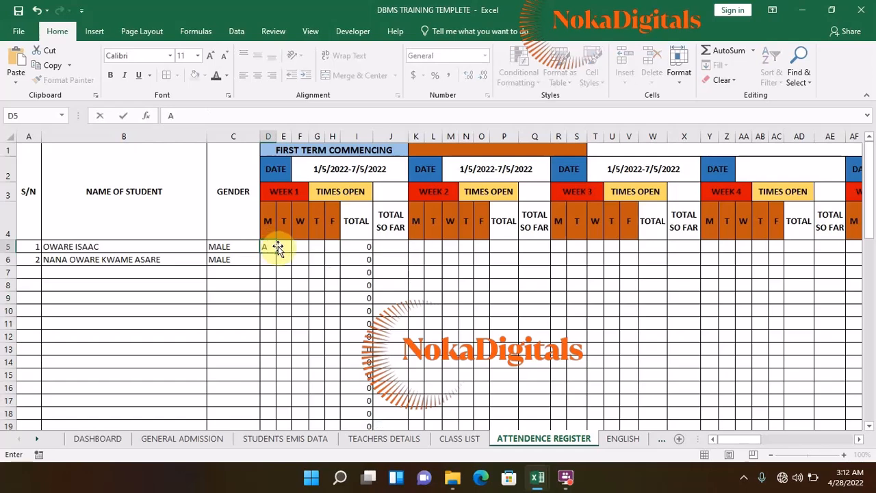
pyautogui.click(278, 246)
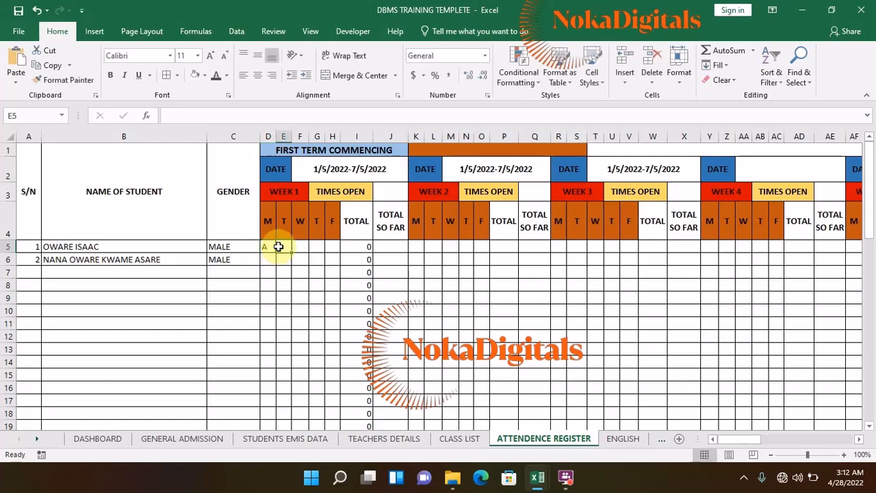
pyautogui.write('P')
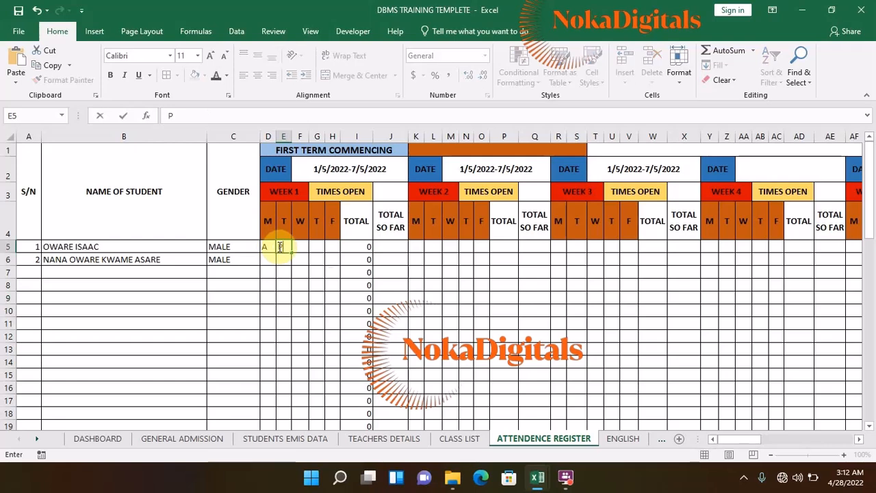
pyautogui.press('Tab')
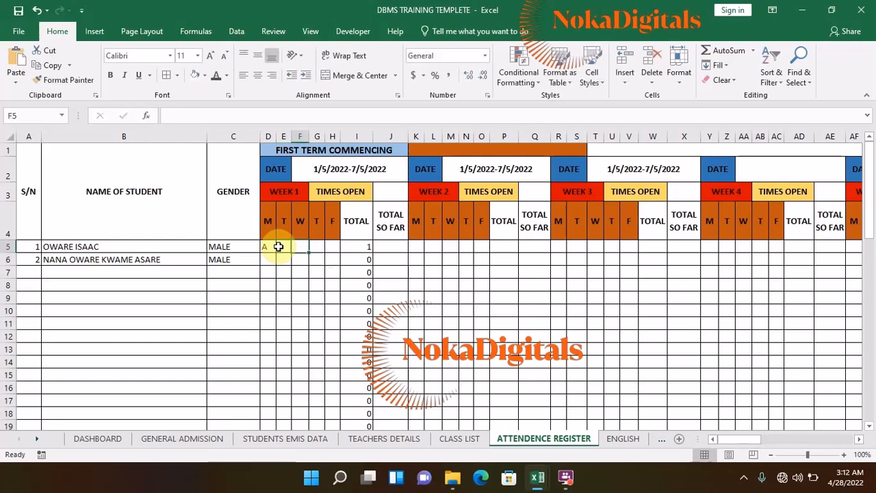
pyautogui.write('P')
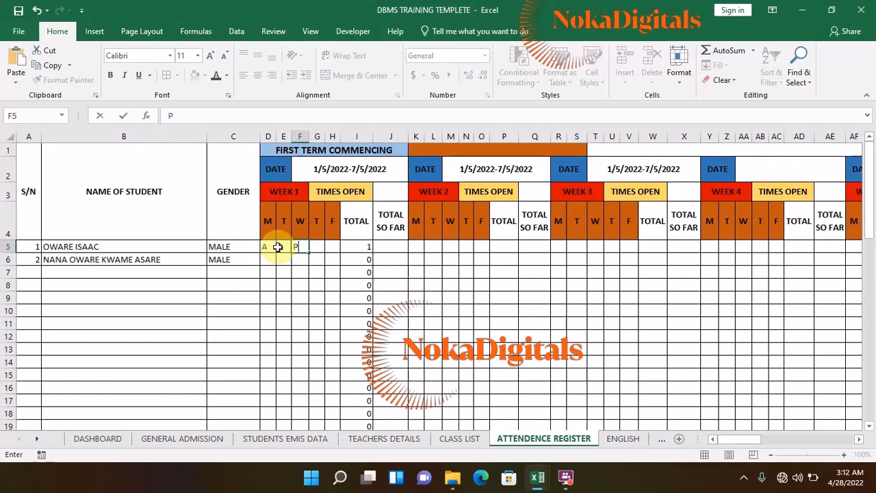
pyautogui.press('Tab')
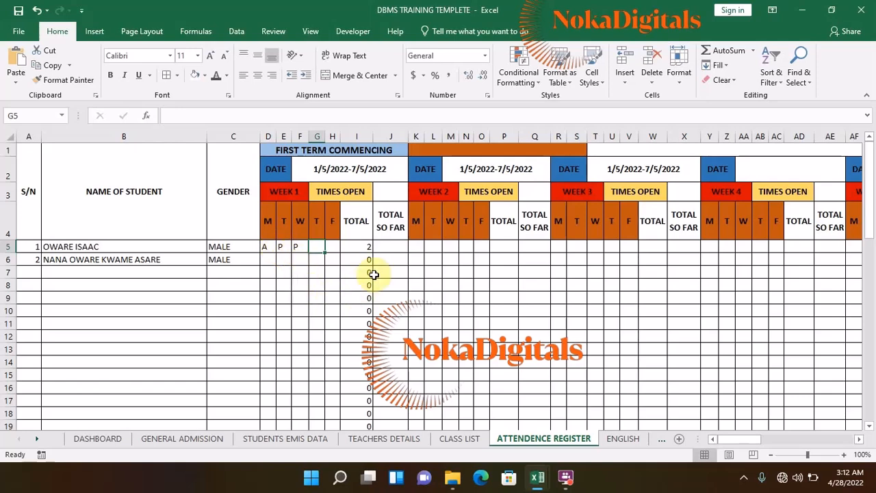
# Enter =I5 in the Week 1 TOTAL SO FAR cell J5 and fill the formula down the column.
pyautogui.click(390, 246)
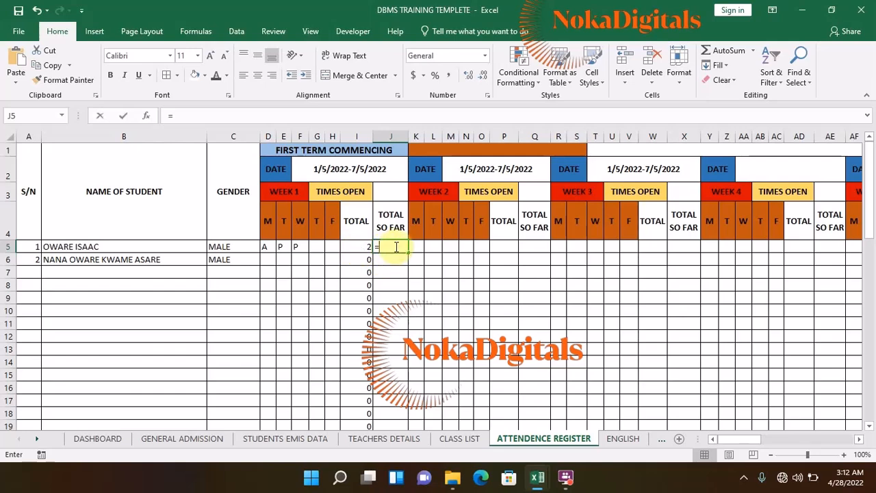
pyautogui.write('=')
pyautogui.click(362, 250)
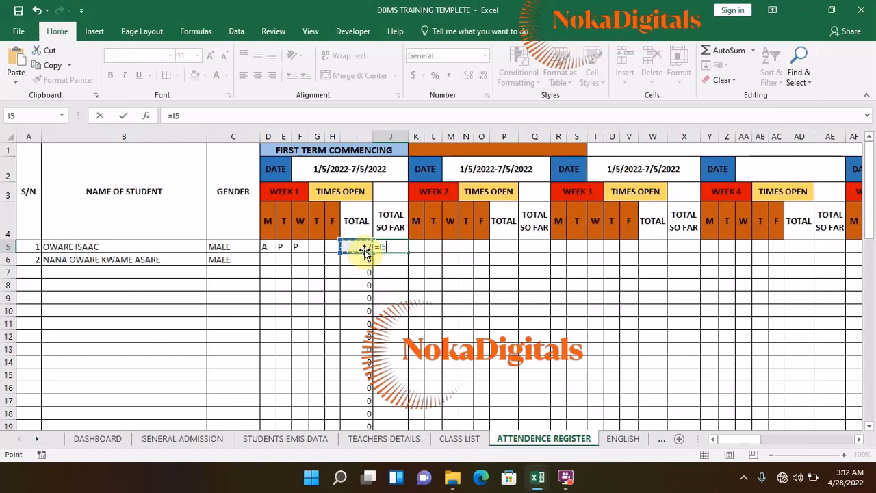
pyautogui.press('Return')
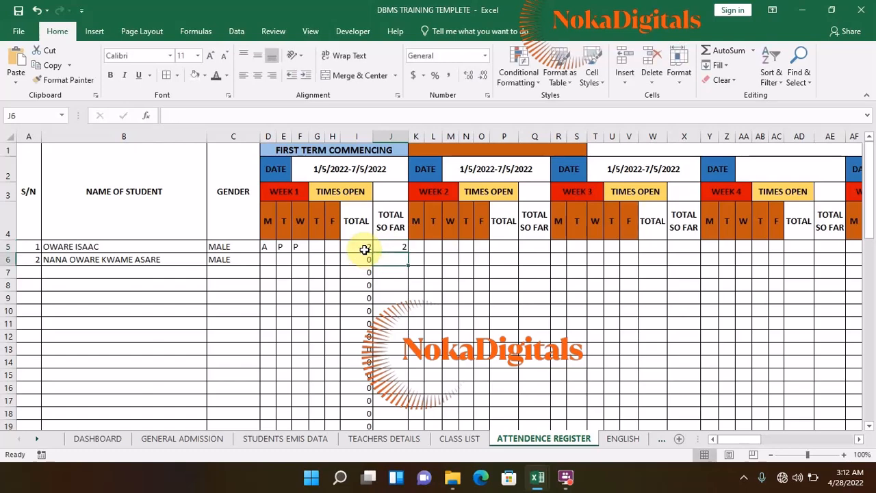
pyautogui.click(399, 245)
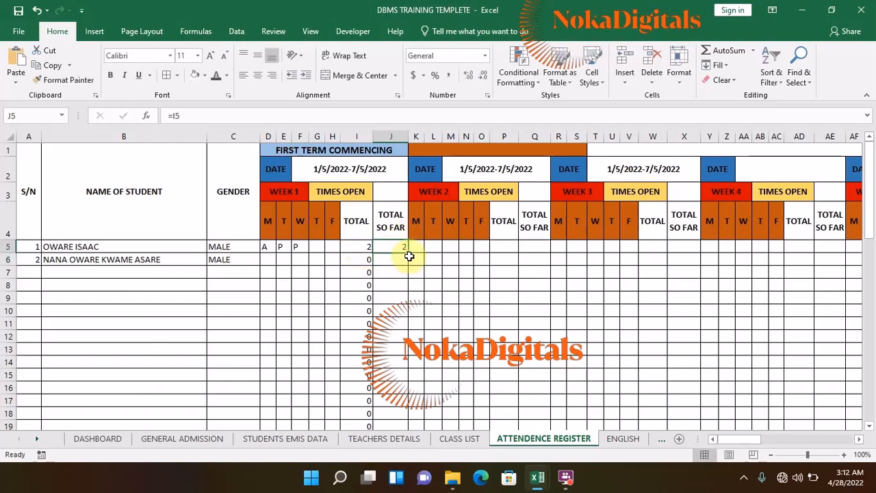
pyautogui.doubleClick(407, 253)
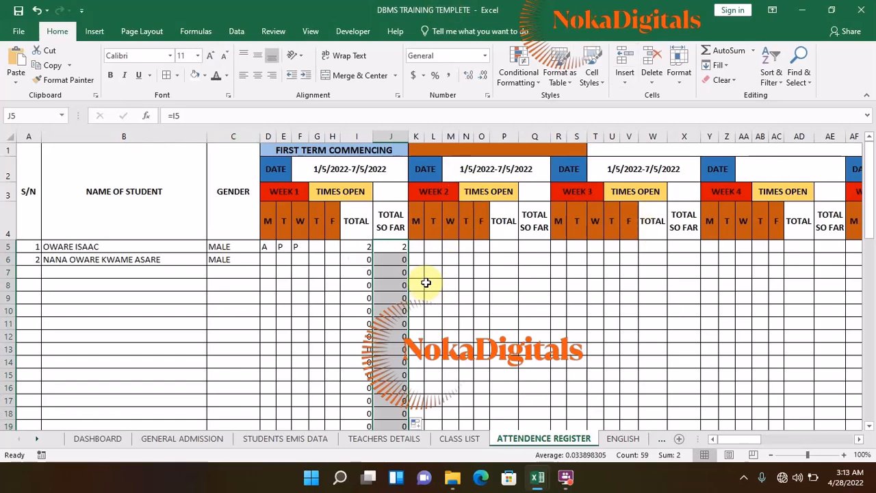
# Enter =COUNTIF(K5:O5,"P") in the Week 2 TOTAL cell P5 and fill the formula down the column.
pyautogui.click(418, 248)
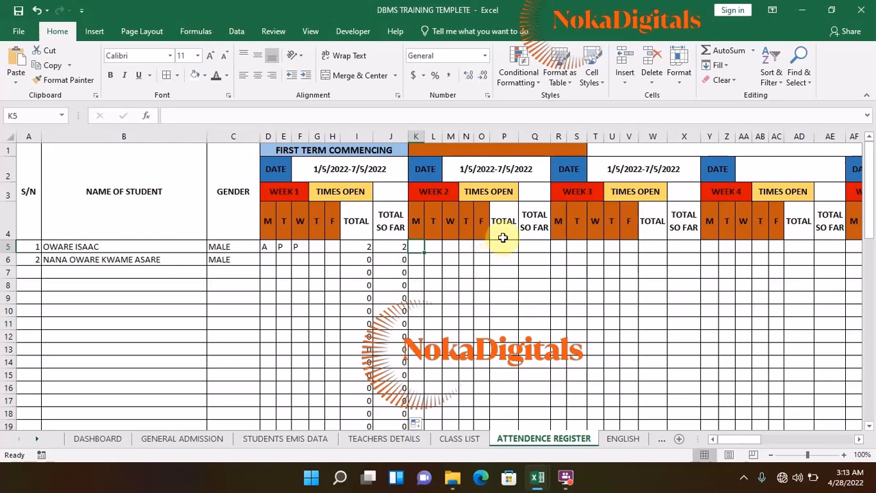
pyautogui.click(501, 247)
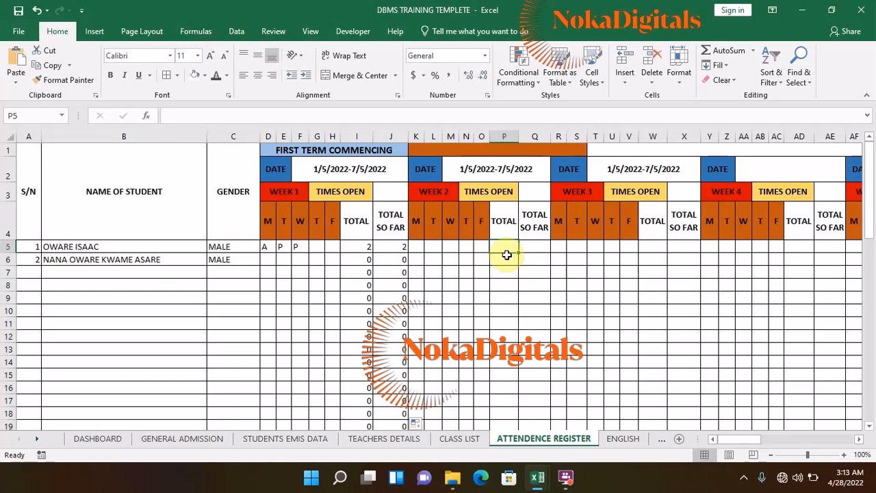
pyautogui.write('=')
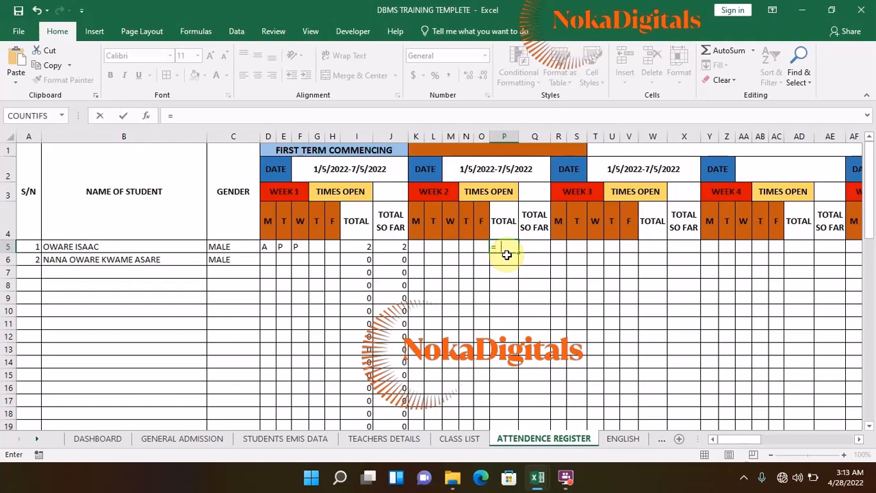
pyautogui.write('COUNTI')
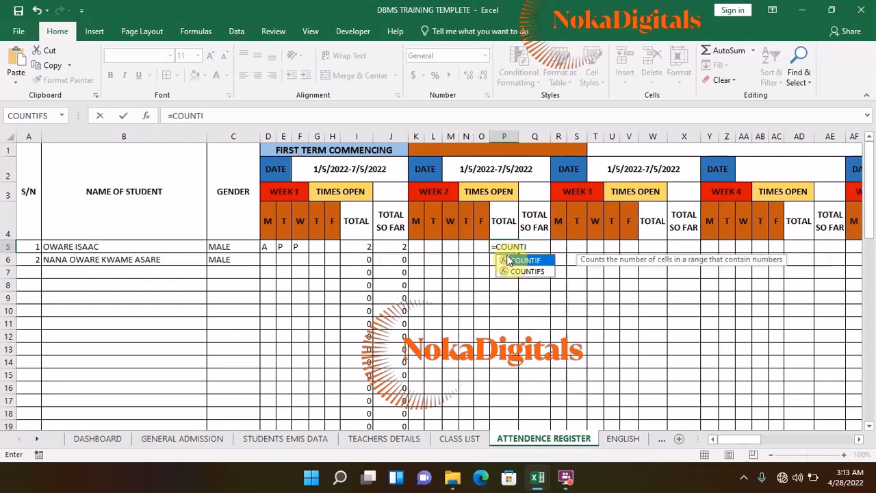
pyautogui.write('F')
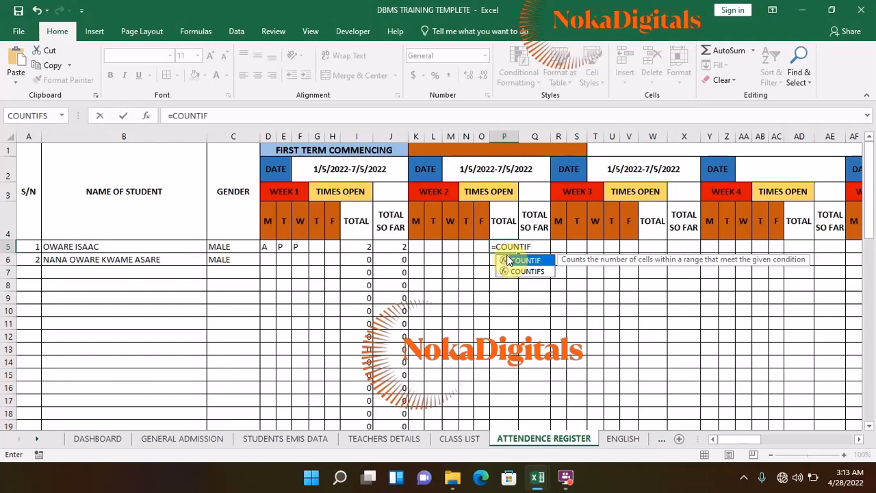
pyautogui.doubleClick(520, 260)
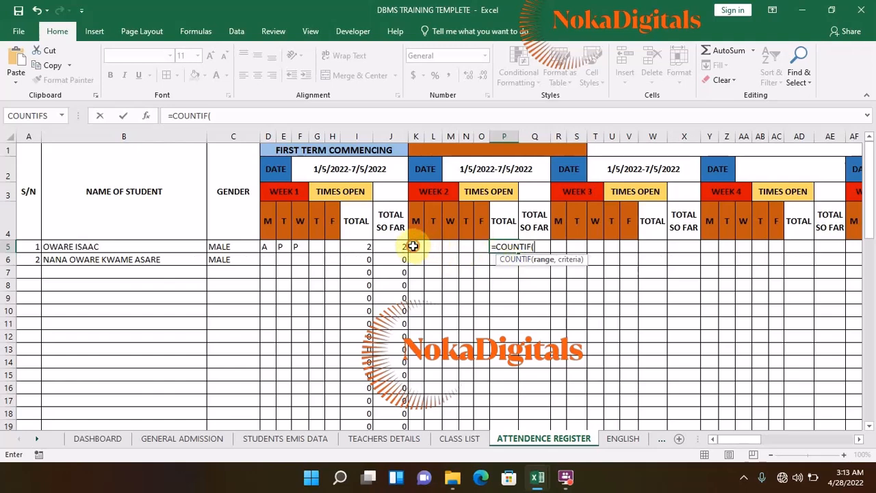
pyautogui.moveTo(414, 246); pyautogui.dragTo(477, 247)
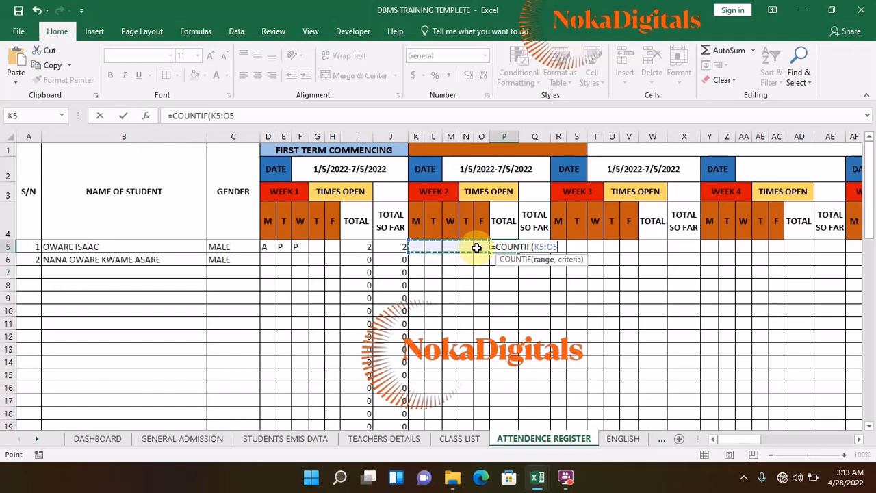
pyautogui.write(',')
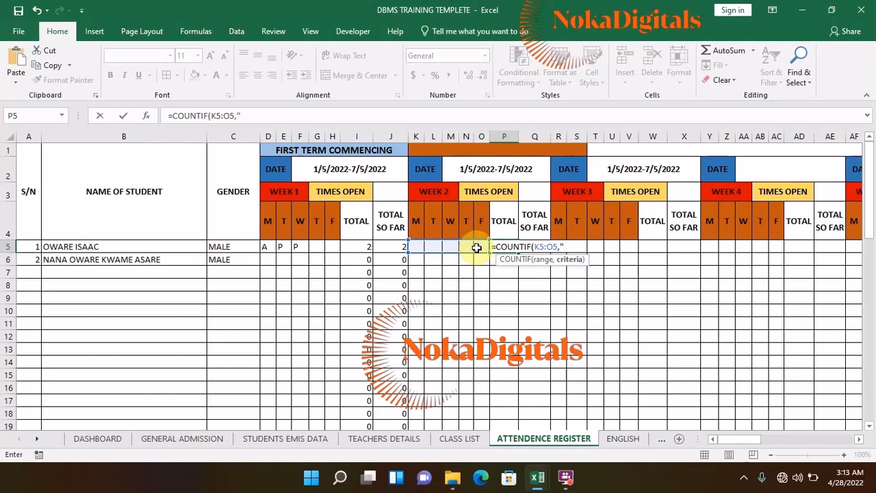
pyautogui.write('"P")')
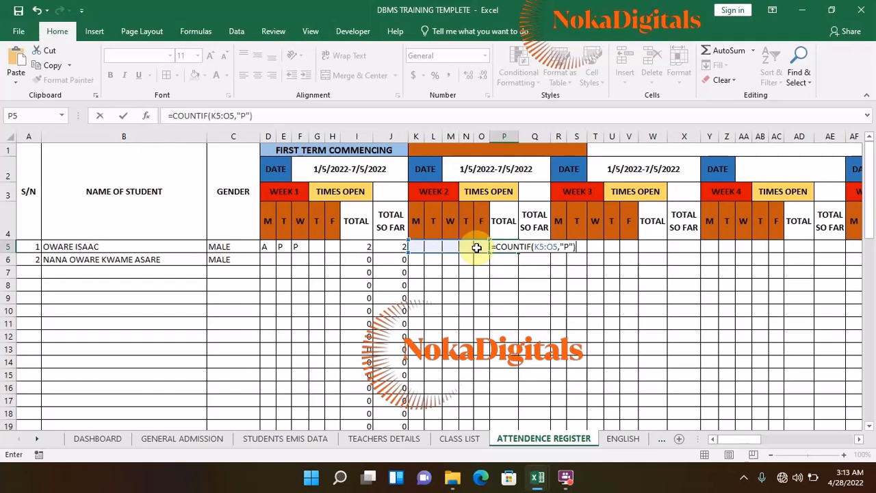
pyautogui.press('Return')
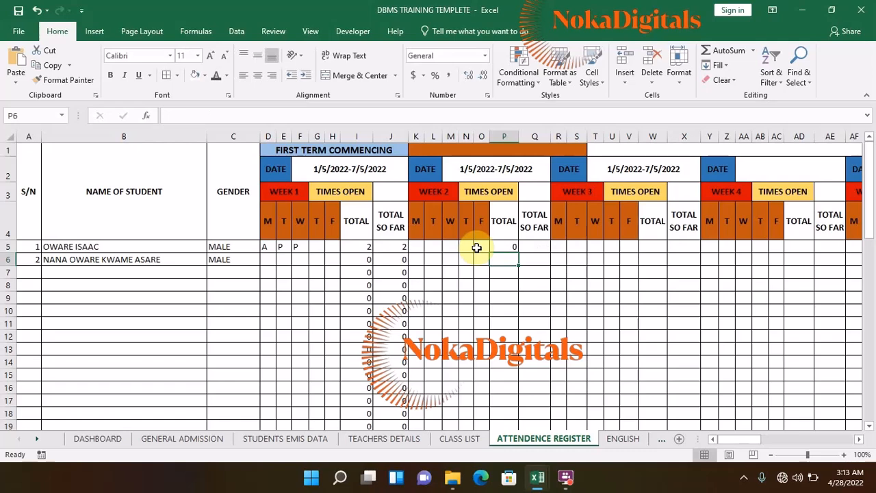
pyautogui.click(510, 246)
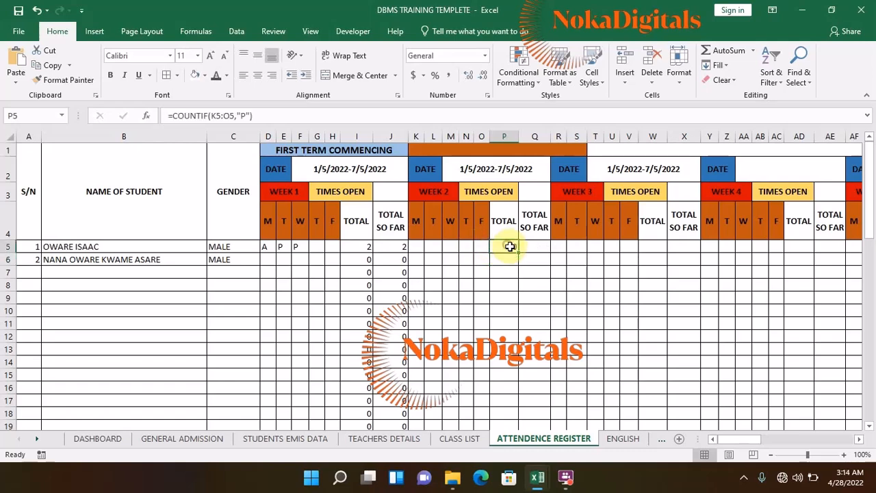
pyautogui.doubleClick(519, 251)
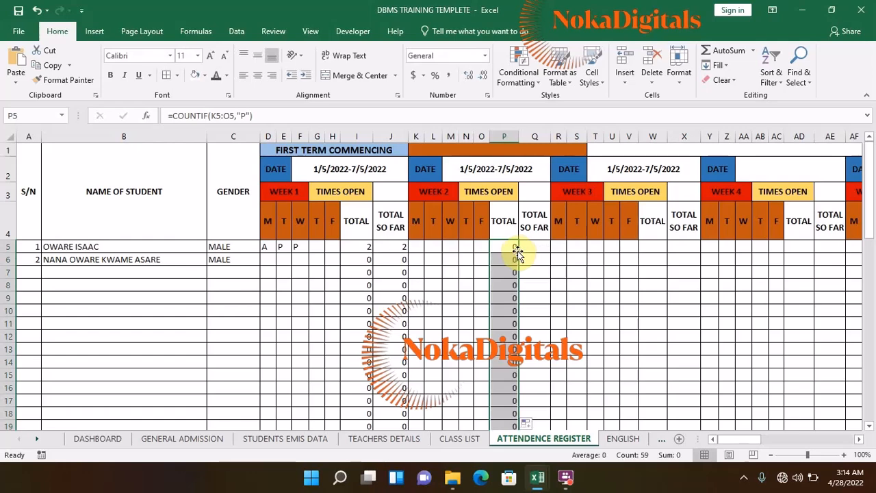
pyautogui.click(565, 477)
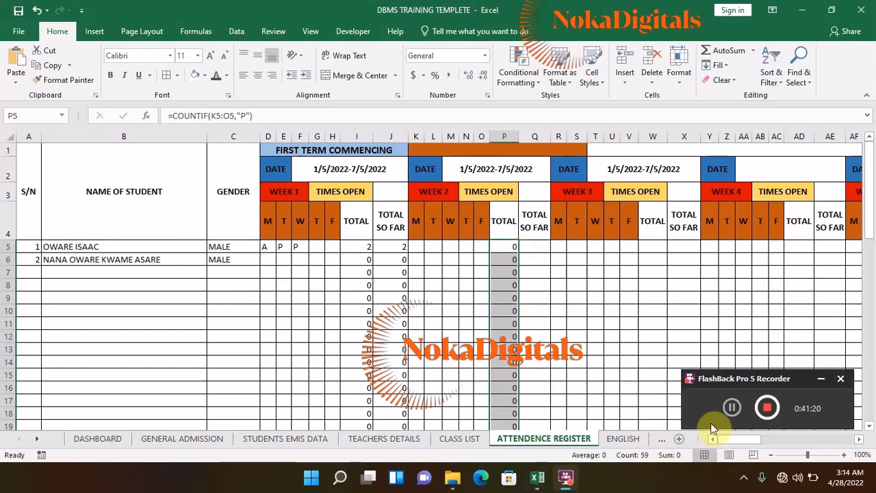
pyautogui.click(733, 408)
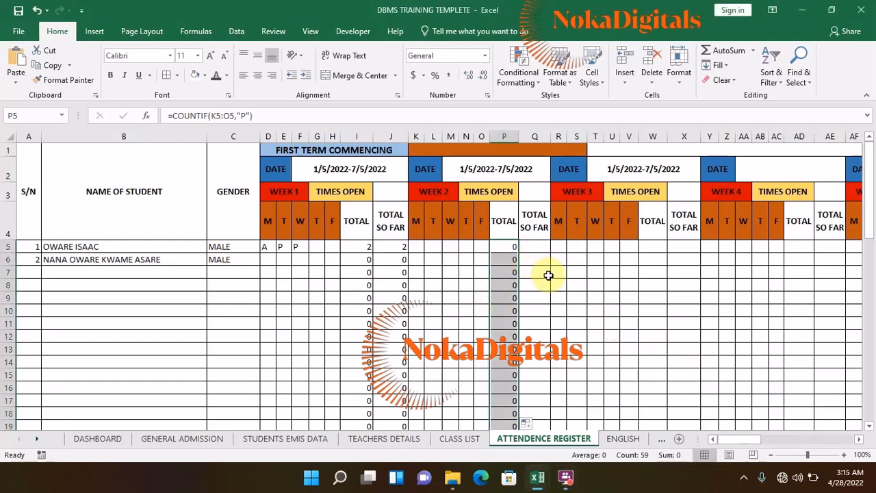
# Enter =J5+P5 in the Week 2 TOTAL SO FAR cell Q5 and fill the formula down the column.
pyautogui.click(535, 250)
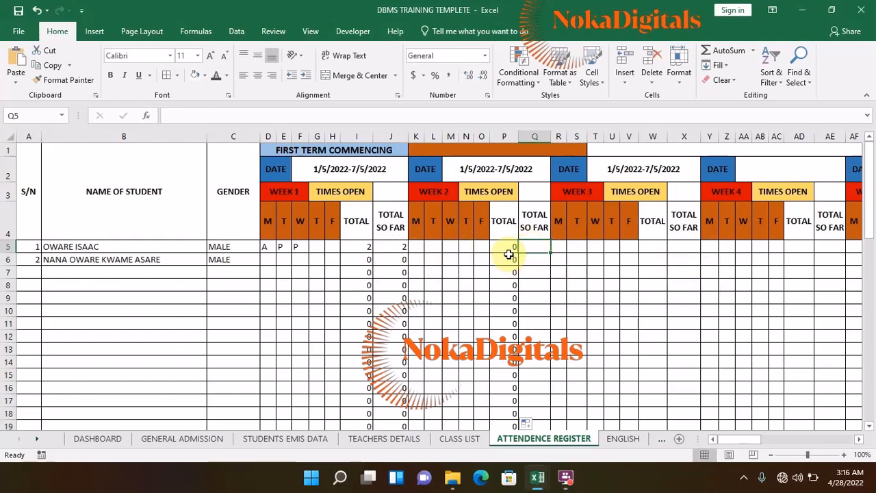
pyautogui.click(392, 247)
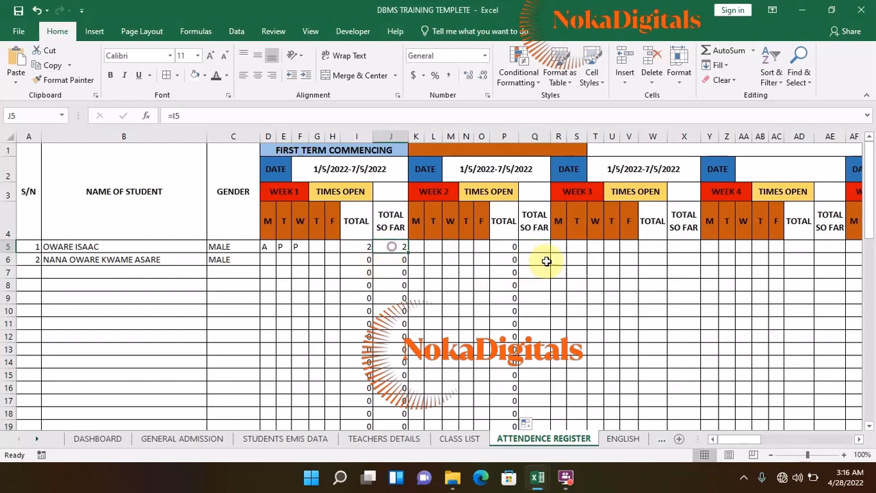
pyautogui.click(538, 249)
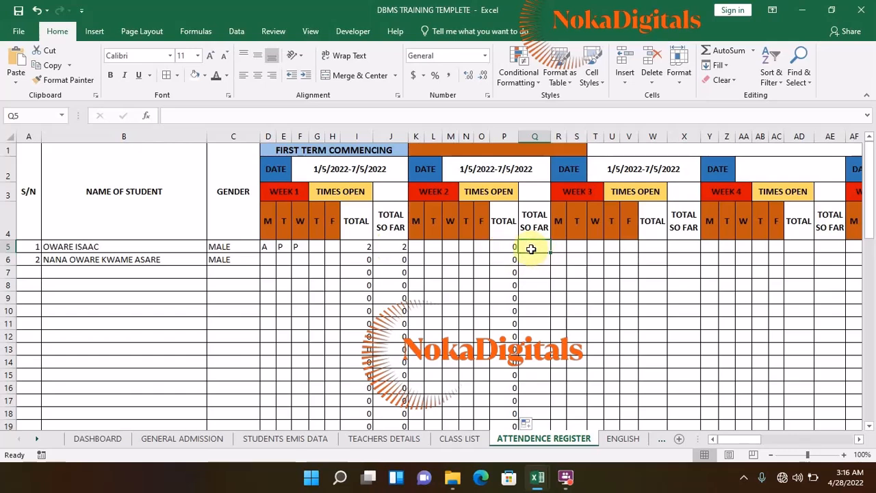
pyautogui.write('=')
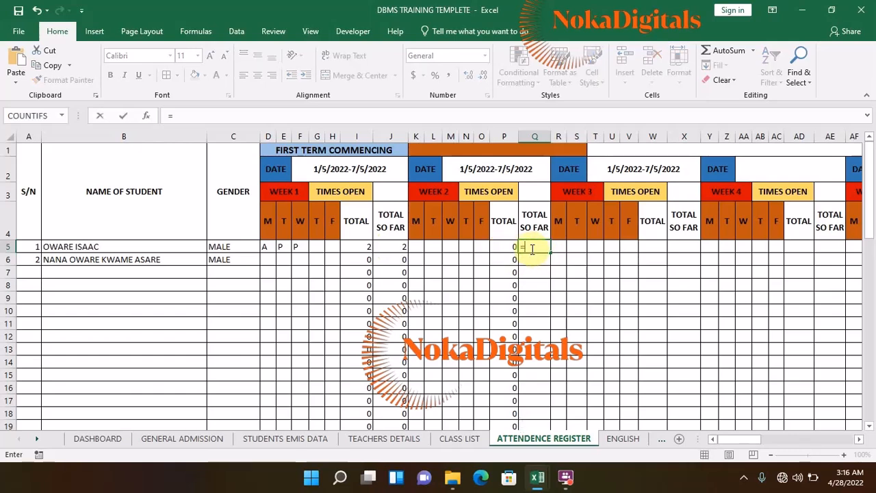
pyautogui.click(402, 248)
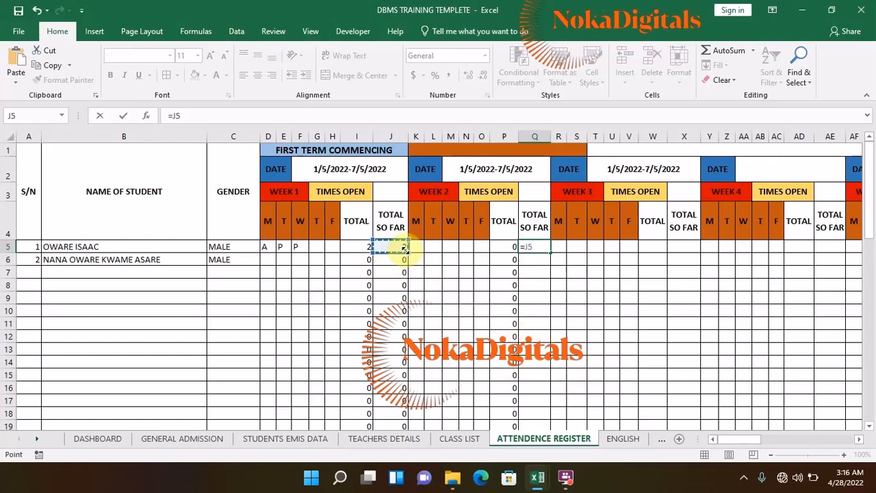
pyautogui.write('+')
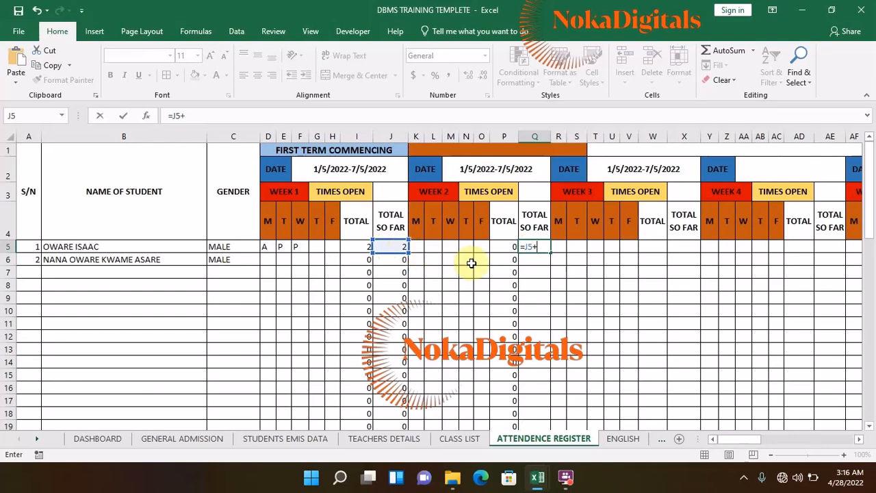
pyautogui.click(505, 248)
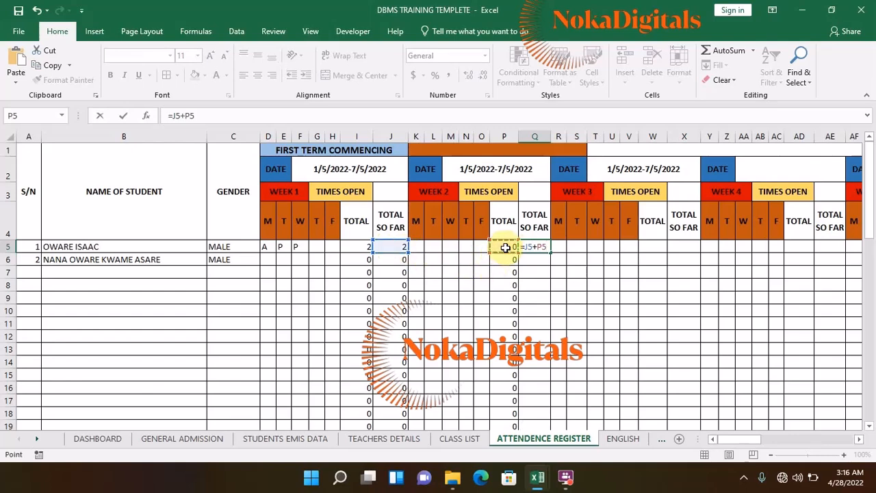
pyautogui.press('Return')
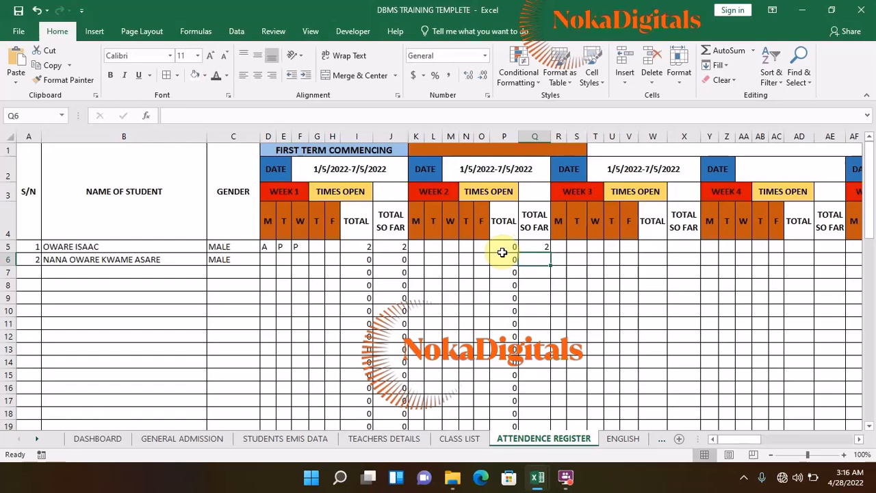
pyautogui.click(546, 248)
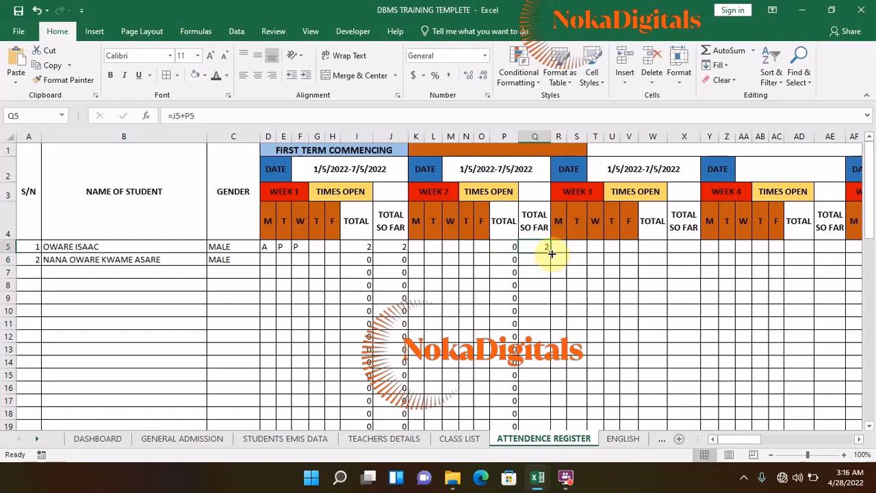
pyautogui.doubleClick(551, 253)
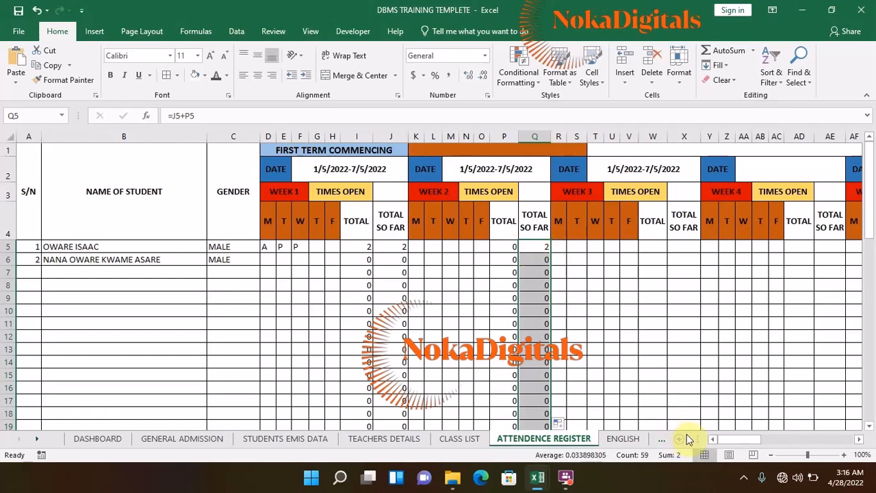
# Enter =COUNTIF(R5:V5,"P") in the Week 3 TOTAL cell W5 and fill the formula down the column.
pyautogui.moveTo(730, 440); pyautogui.dragTo(745, 438)
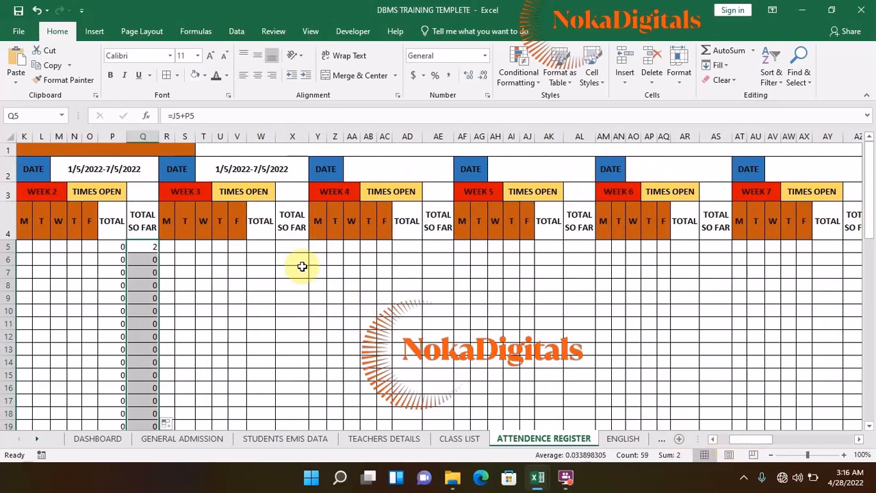
pyautogui.click(258, 248)
pyautogui.write('=')
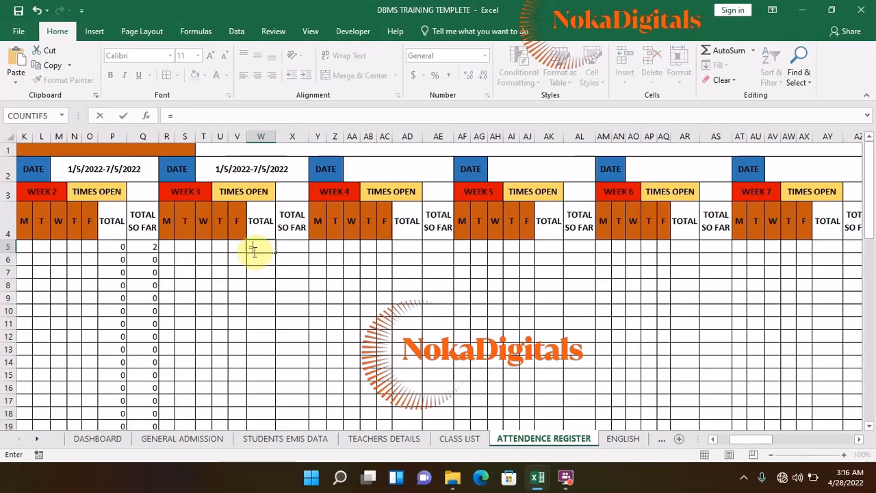
pyautogui.write('COUNT')
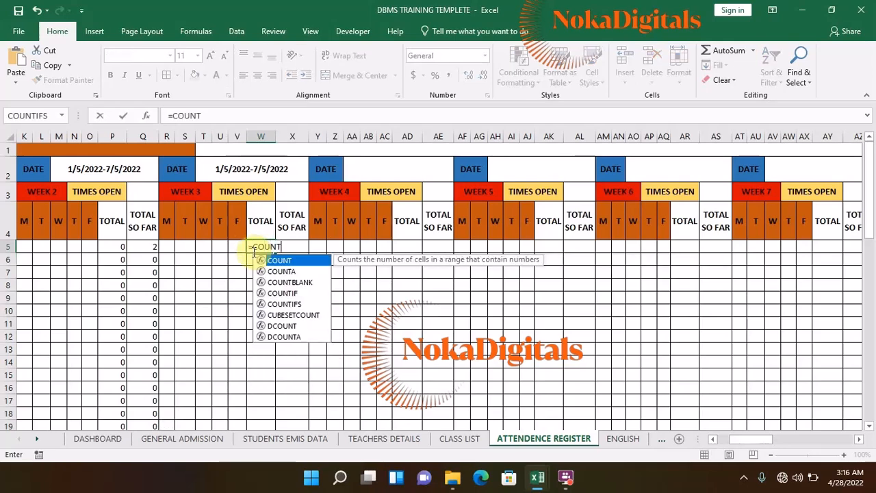
pyautogui.write('IF(')
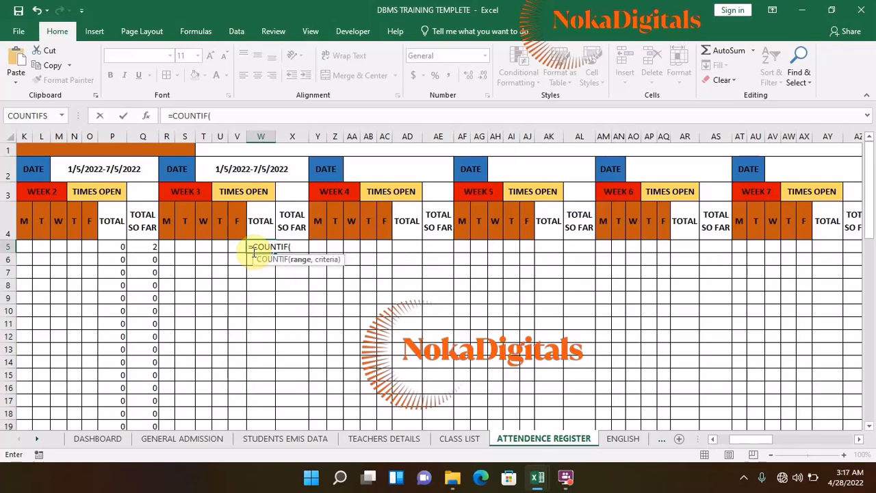
pyautogui.click(161, 248)
pyautogui.moveTo(161, 247); pyautogui.dragTo(228, 248)
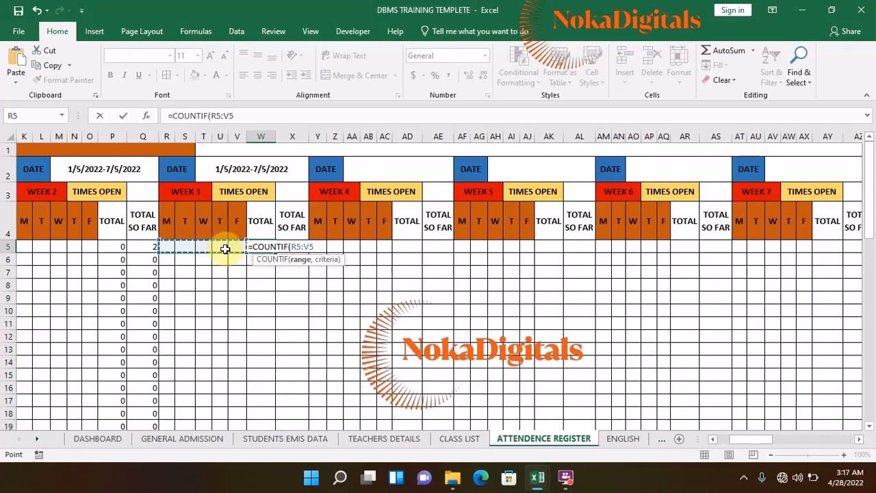
pyautogui.write(',"P')
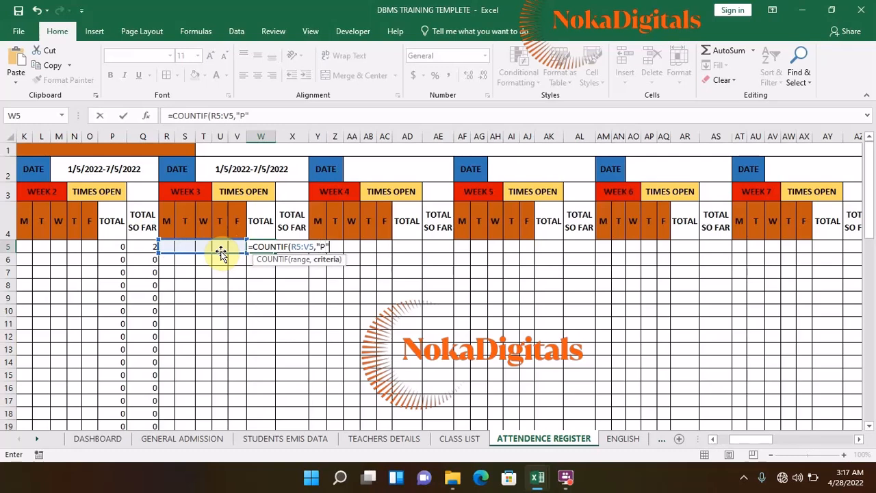
pyautogui.write('")')
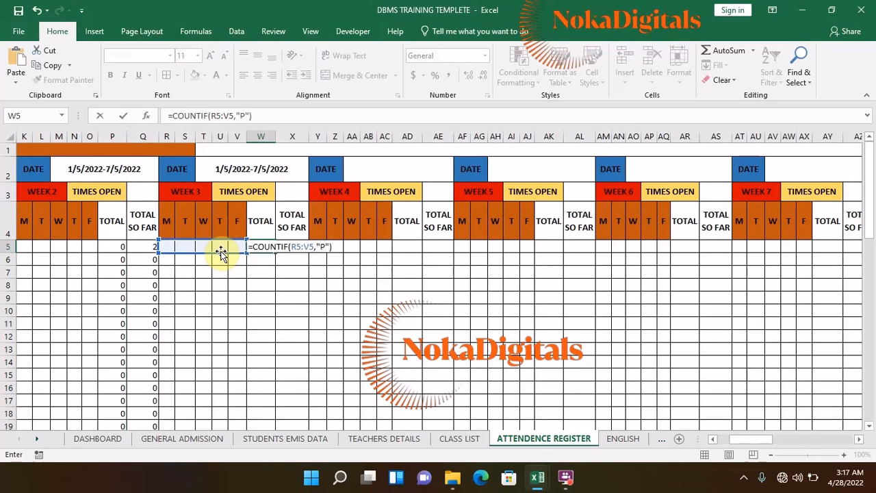
pyautogui.press('Return')
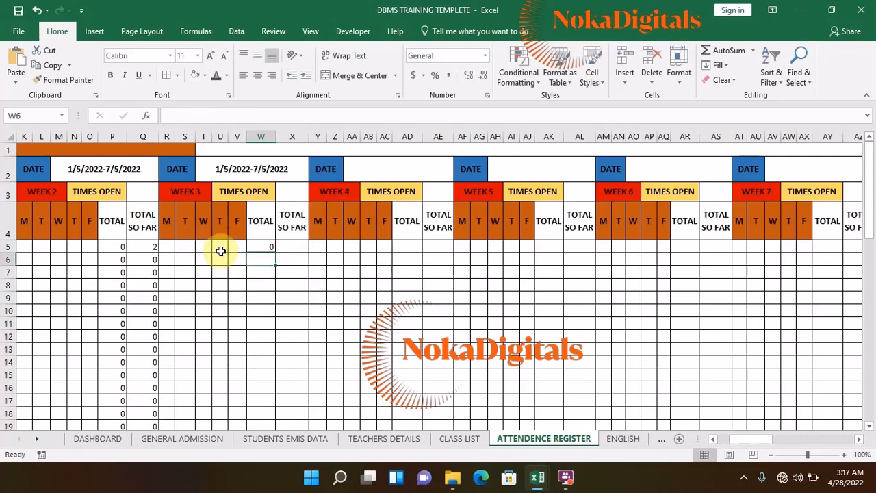
pyautogui.click(262, 247)
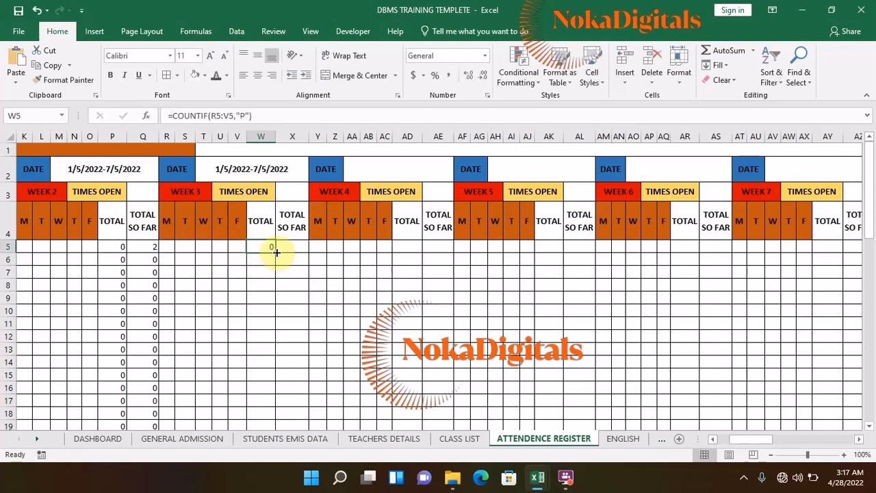
pyautogui.doubleClick(275, 251)
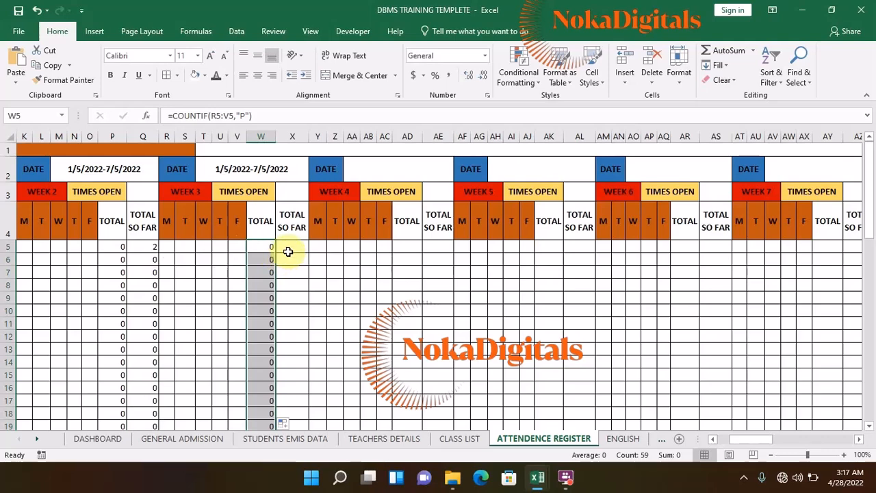
# Enter =Q5+W5 in the Week 3 TOTAL SO FAR cell X5 and fill the formula down the column.
pyautogui.click(291, 247)
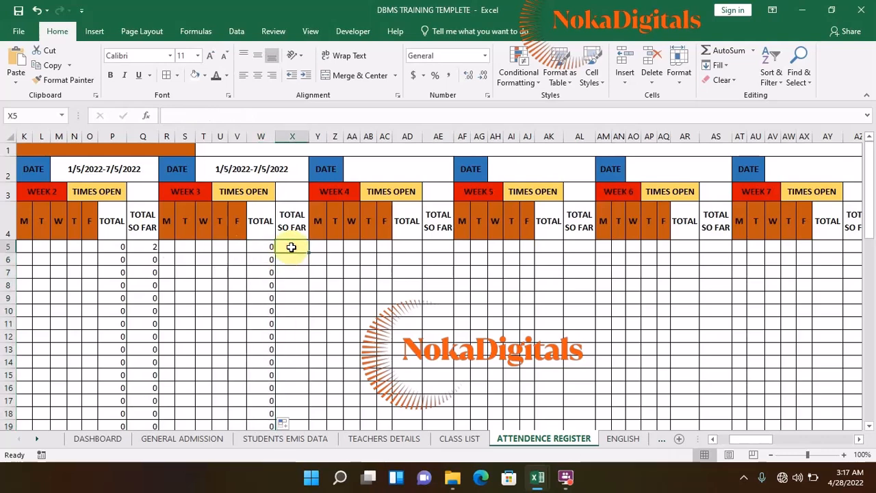
pyautogui.write('=')
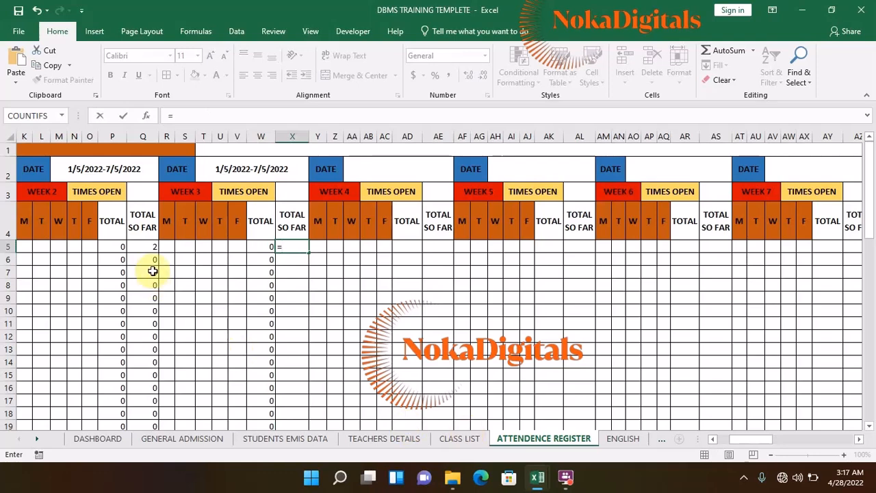
pyautogui.click(149, 247)
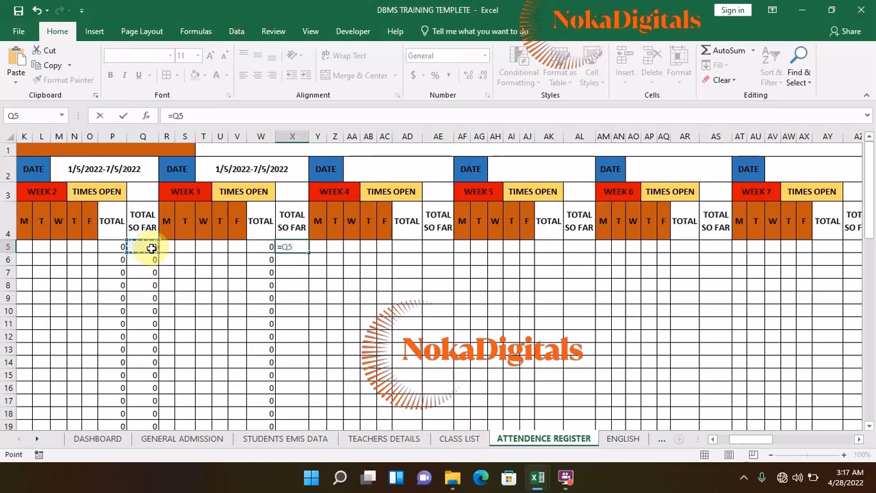
pyautogui.write('+')
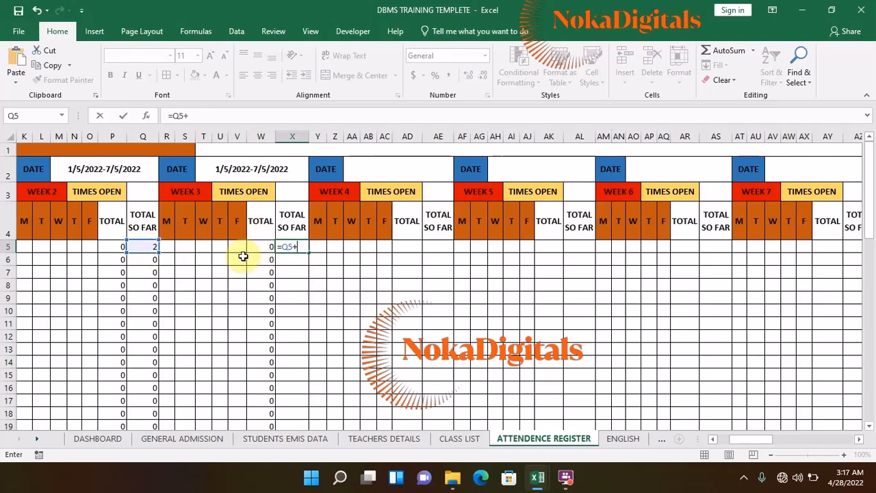
pyautogui.click(261, 246)
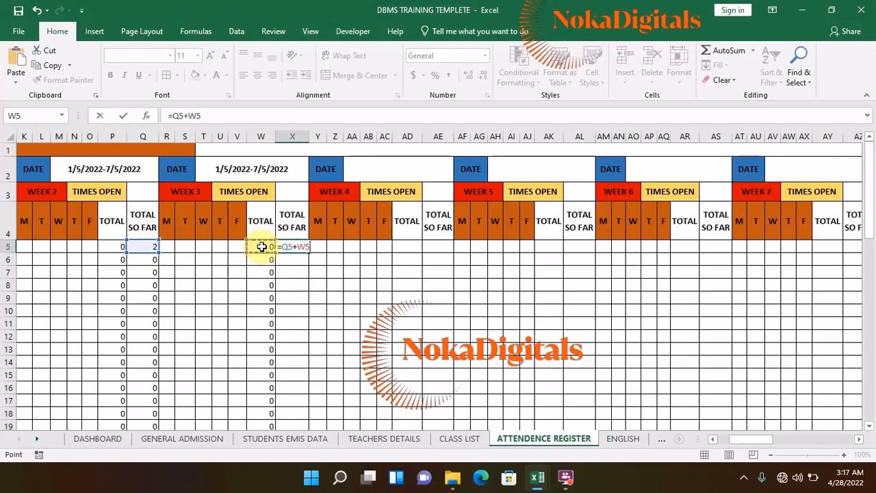
pyautogui.press('Return')
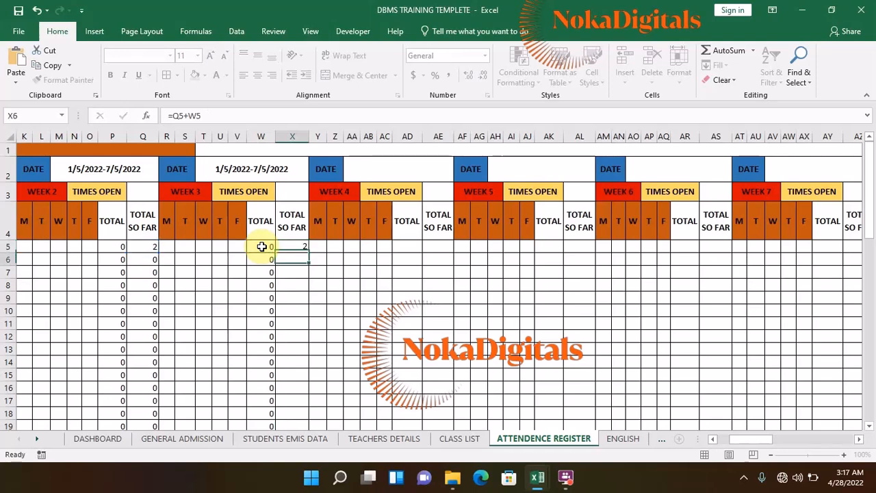
pyautogui.click(302, 249)
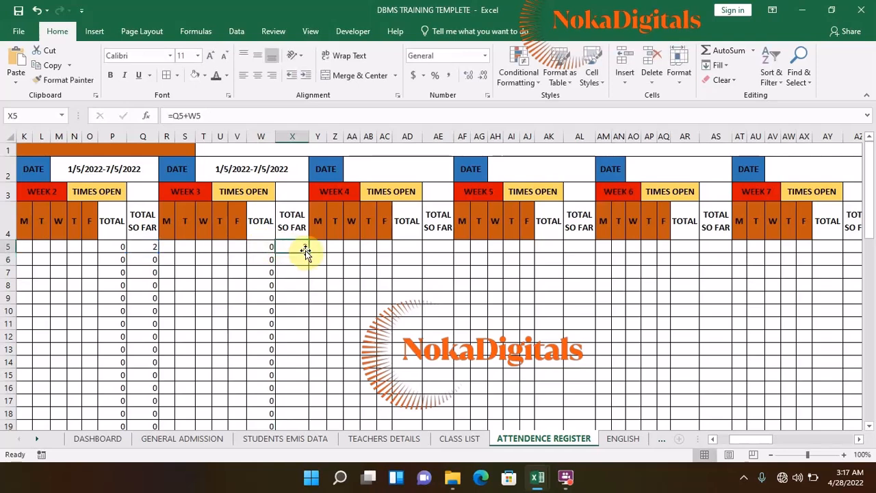
pyautogui.doubleClick(308, 253)
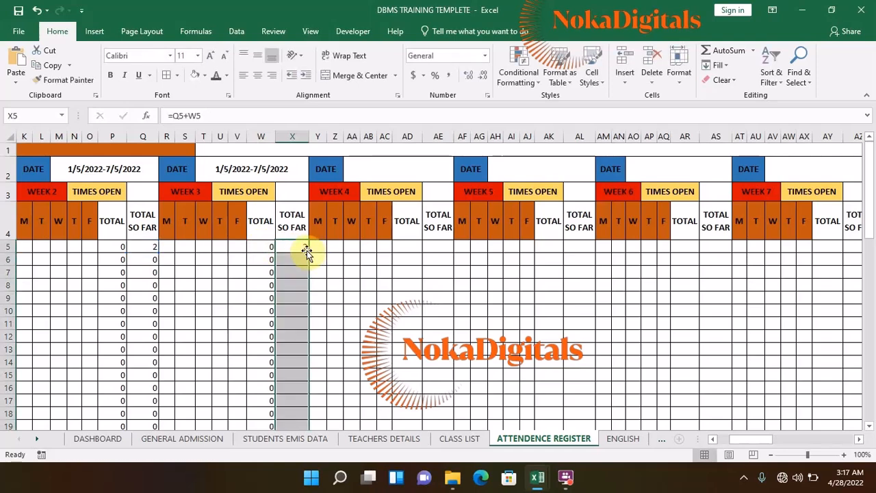
# Enter =COUNTIF(Y5:AC5,"P") in the Week 4 TOTAL cell AD5 and fill the formula down the column.
pyautogui.click(402, 247)
pyautogui.write('=')
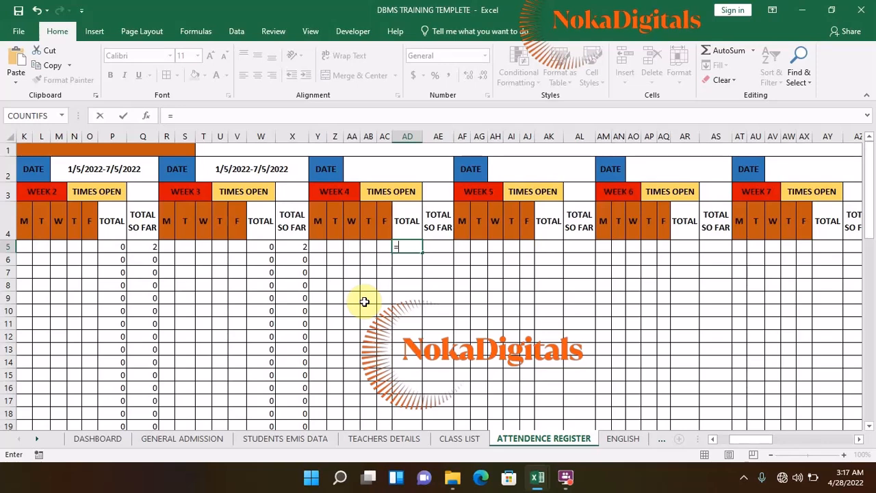
pyautogui.write('COU')
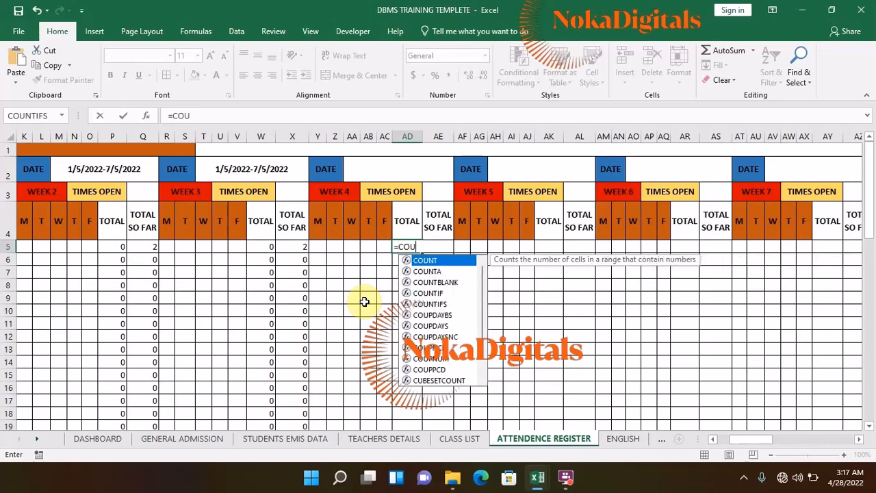
pyautogui.write('NTIF')
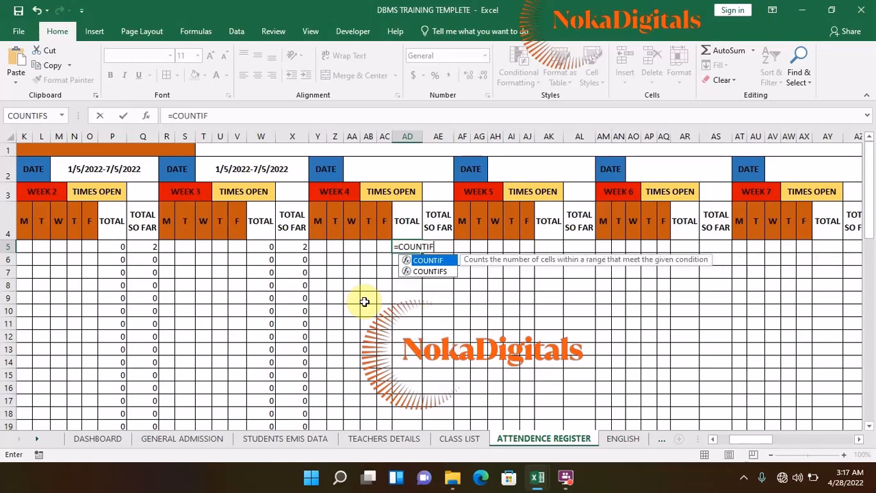
pyautogui.write('(')
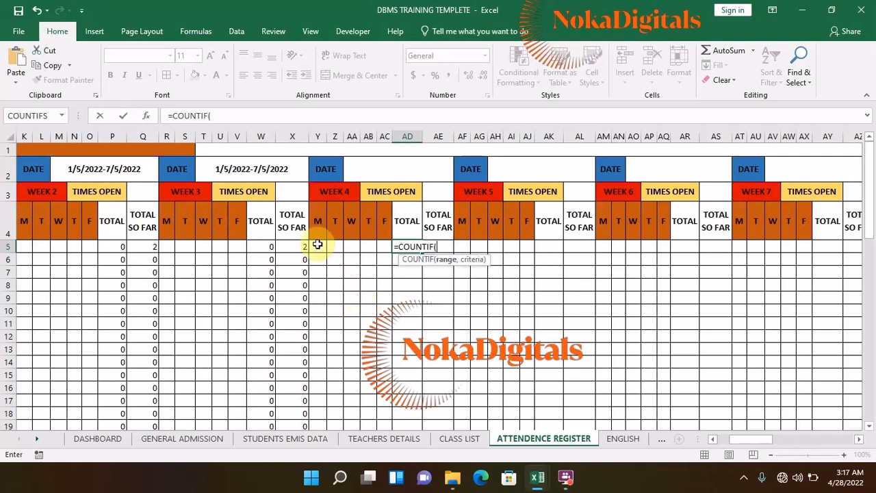
pyautogui.moveTo(315, 246); pyautogui.dragTo(378, 245)
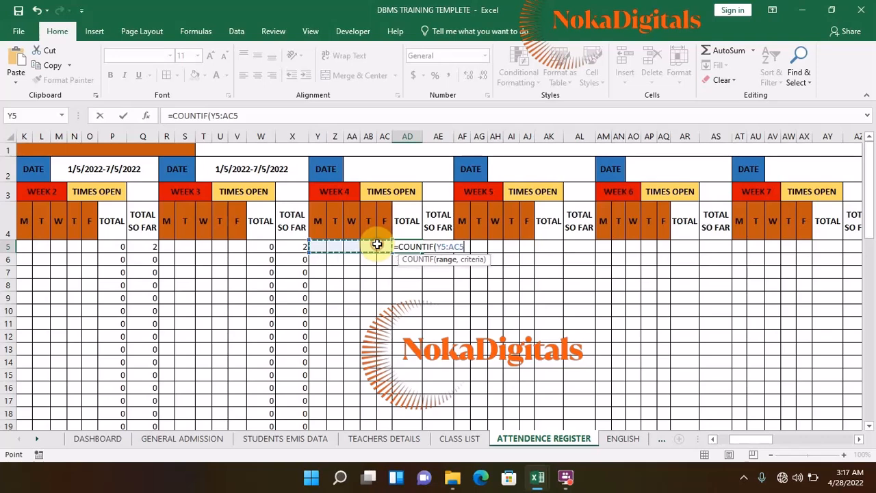
pyautogui.write(',')
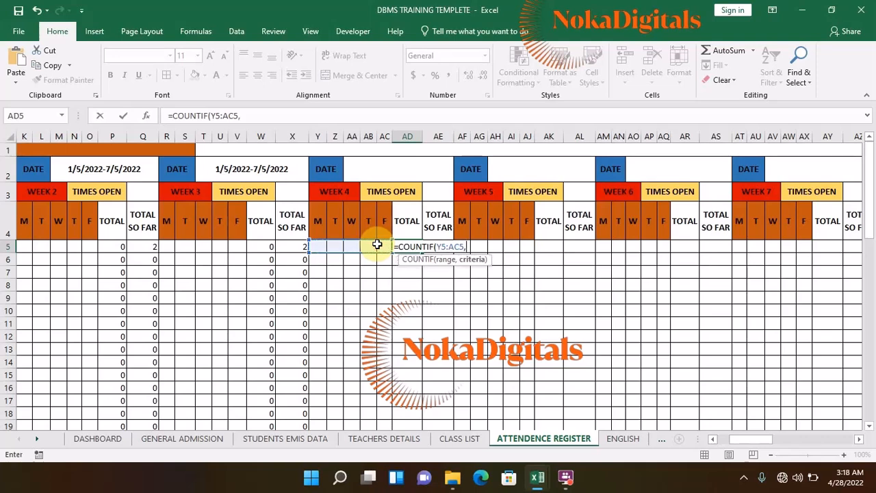
pyautogui.write('"P")')
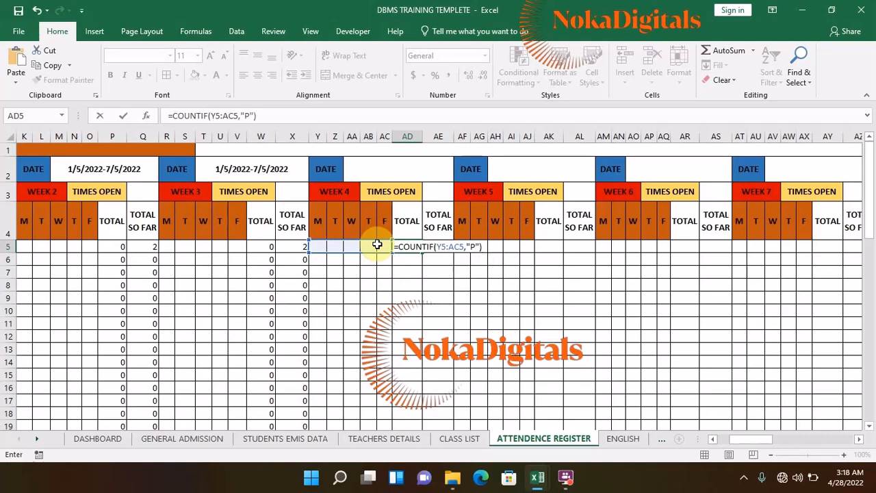
pyautogui.hotkey('ctrl', 'Return')
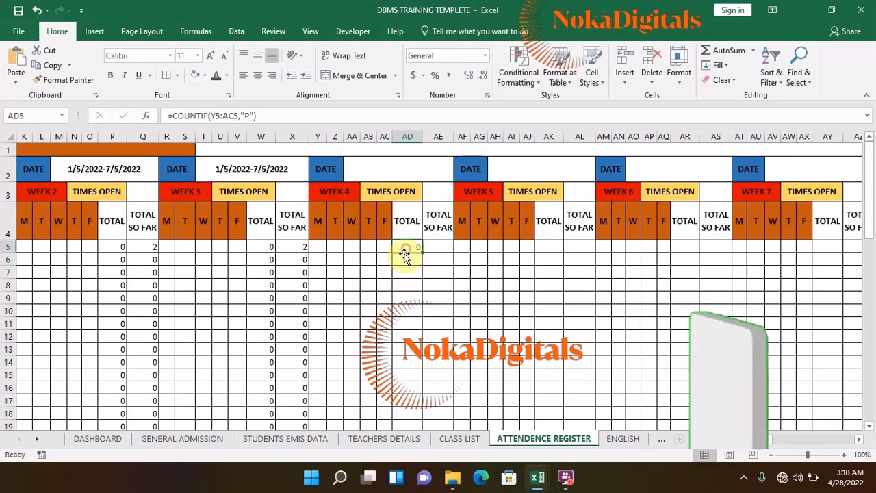
pyautogui.doubleClick(421, 252)
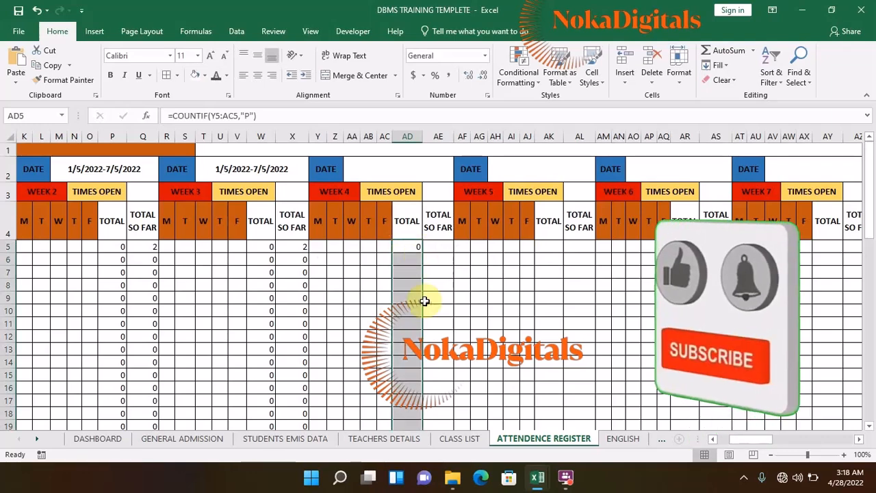
# Enter =X5+AD5 in the Week 4 TOTAL SO FAR cell AE5 and fill the formula down the column.
pyautogui.click(435, 248)
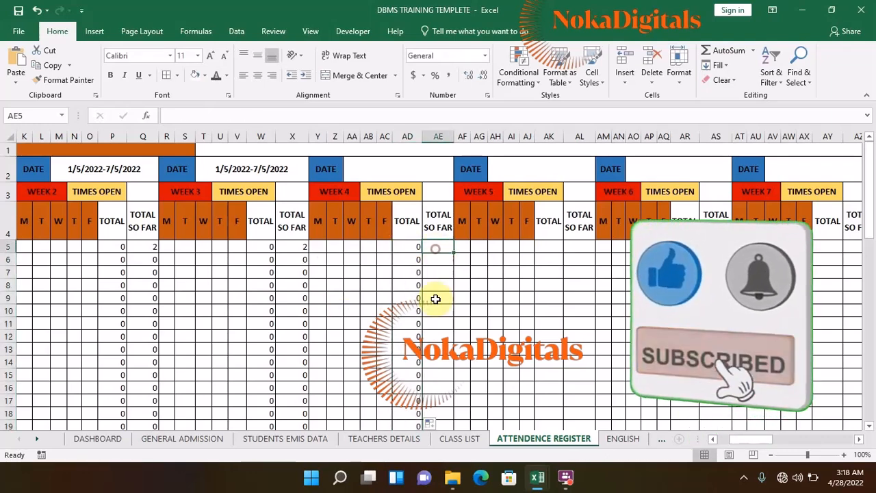
pyautogui.write('=')
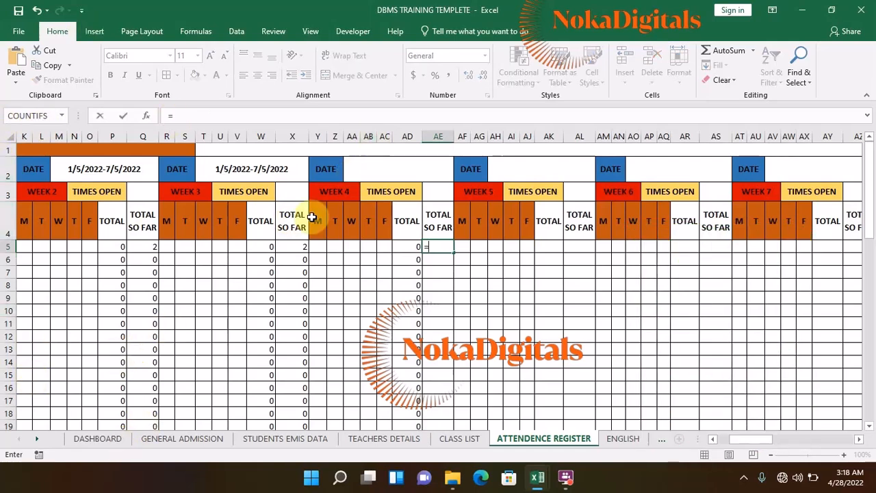
pyautogui.click(293, 246)
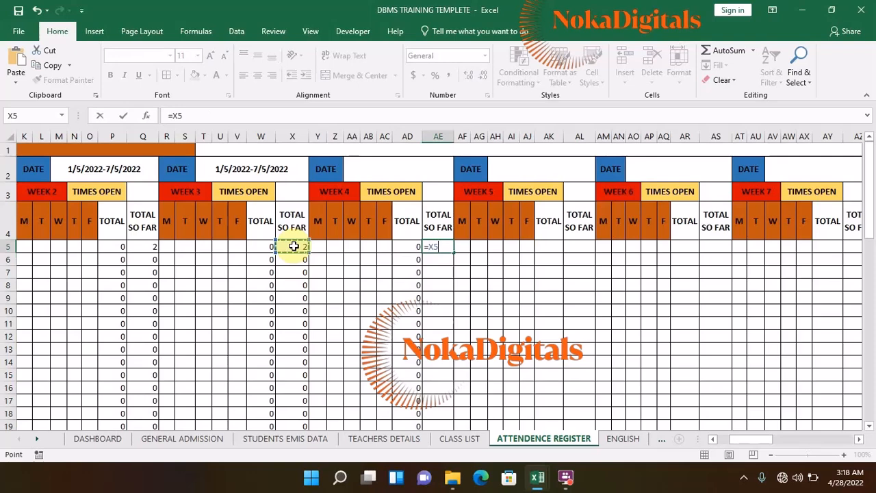
pyautogui.write('+')
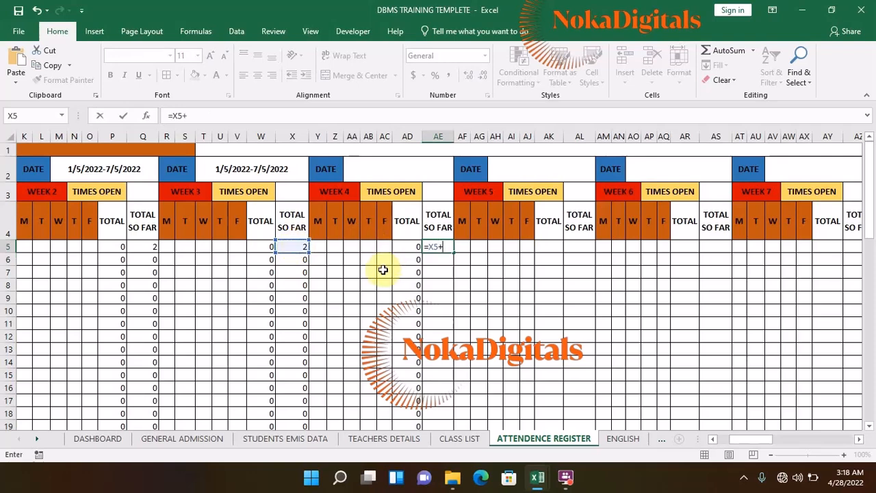
pyautogui.click(409, 246)
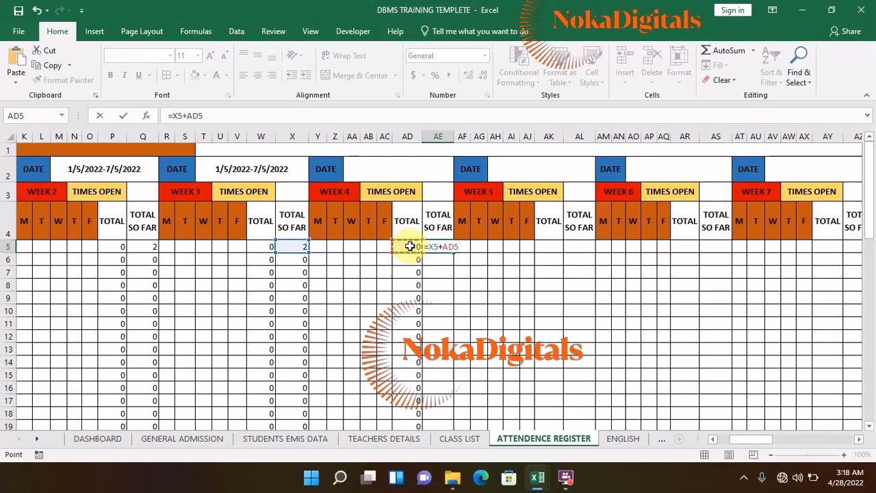
pyautogui.press('Return')
pyautogui.click(447, 244)
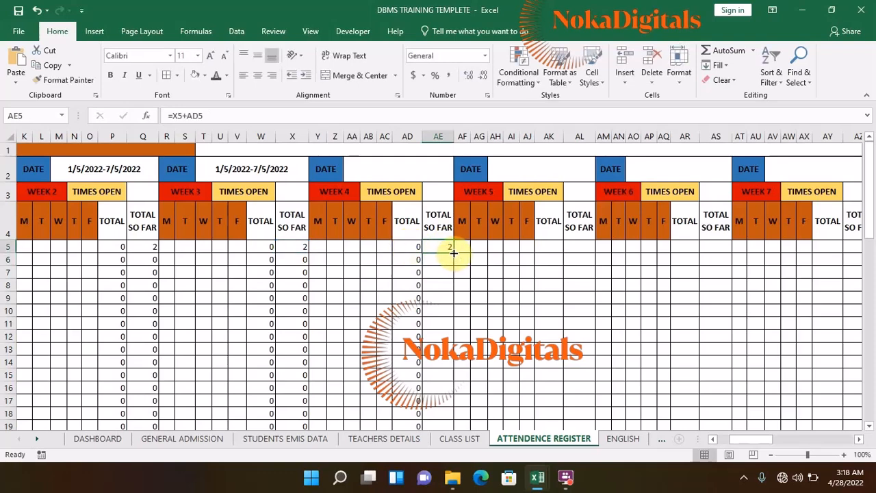
pyautogui.doubleClick(453, 253)
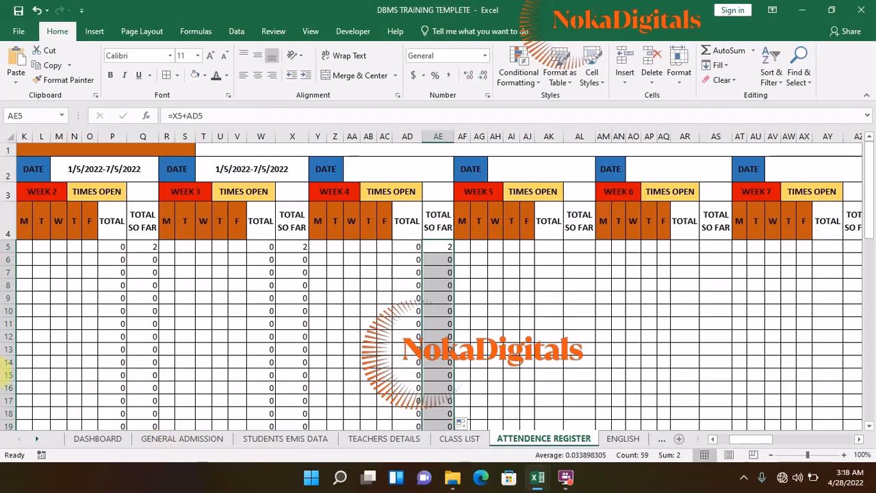
pyautogui.moveTo(742, 442); pyautogui.dragTo(753, 439)
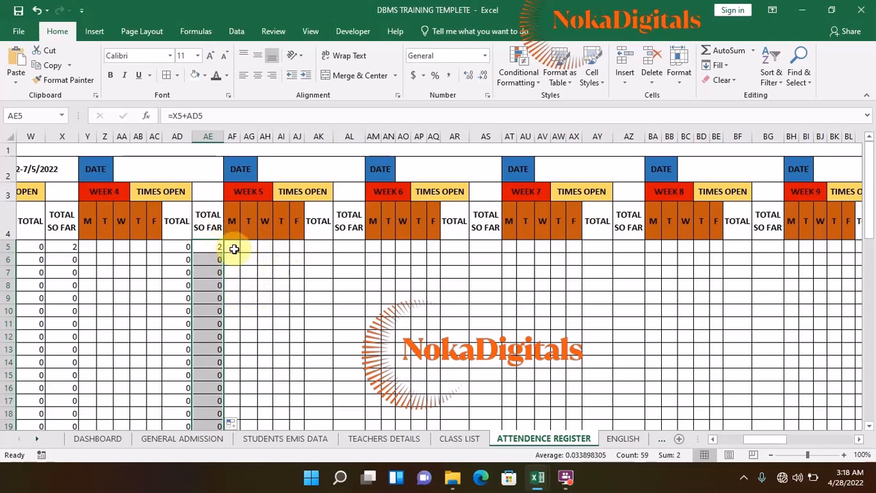
pyautogui.click(566, 477)
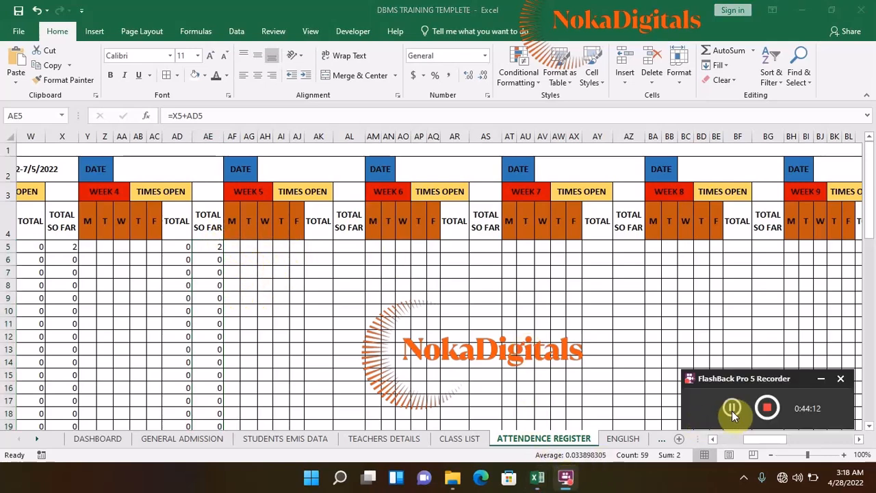